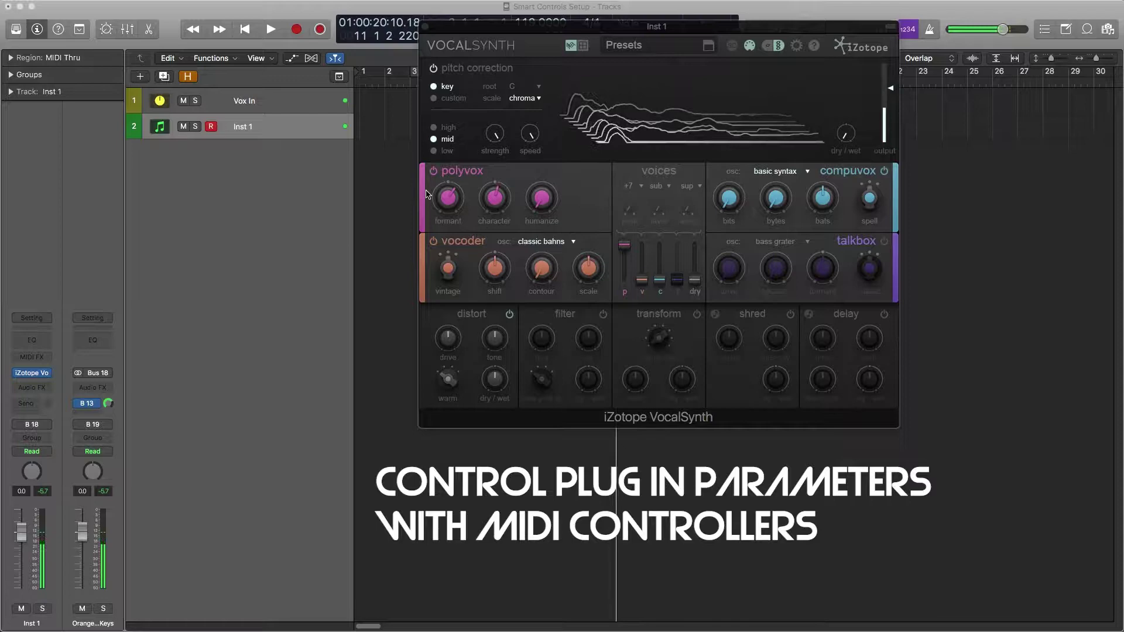
Raise the VocalSynth window and show Inst 1's Smart Controls with the mapping inspector
{"action": "left_click", "coordinate": [453, 223]}
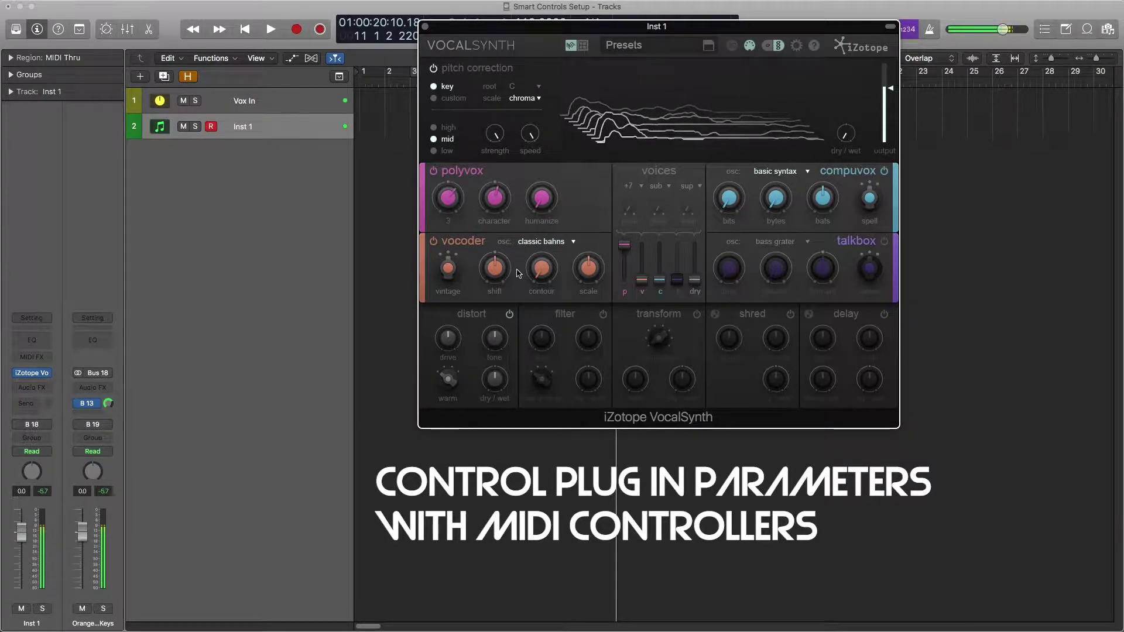
{"action": "mouse_move", "coordinate": [508, 278]}
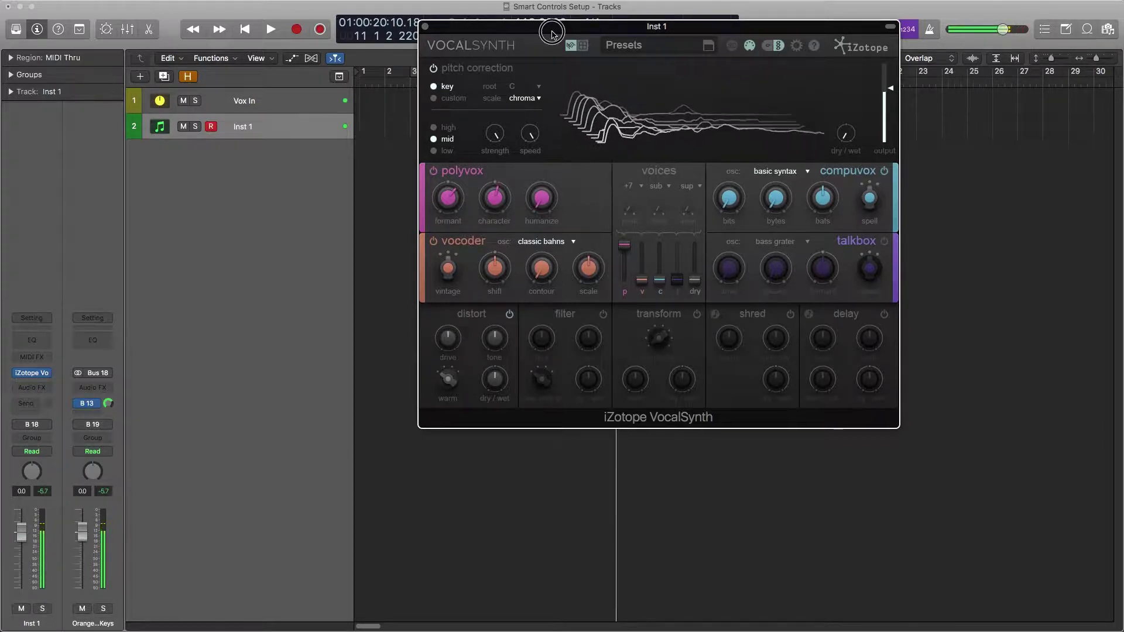
{"action": "left_click_drag", "start_coordinate": [552, 32], "coordinate": [535, 17]}
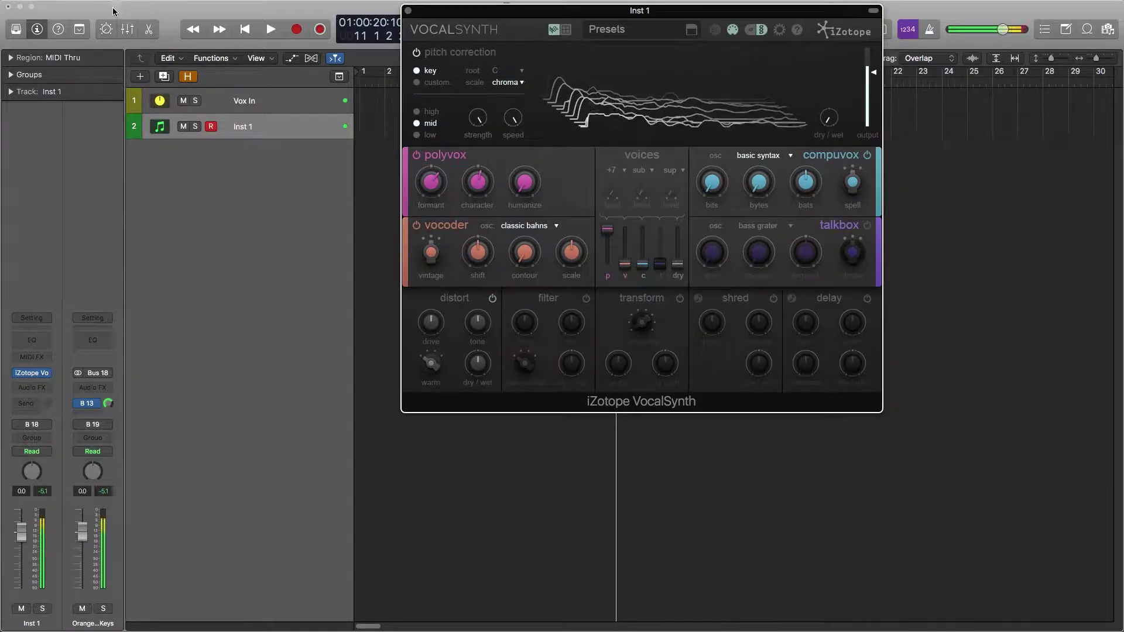
{"action": "left_click", "coordinate": [106, 30]}
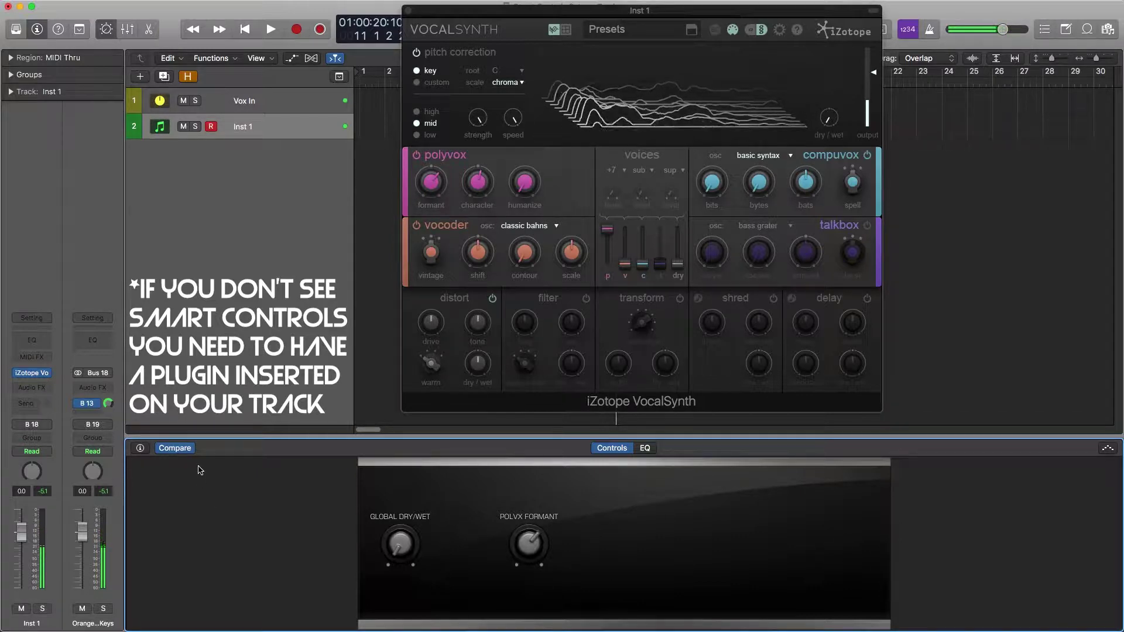
{"action": "left_click", "coordinate": [140, 449]}
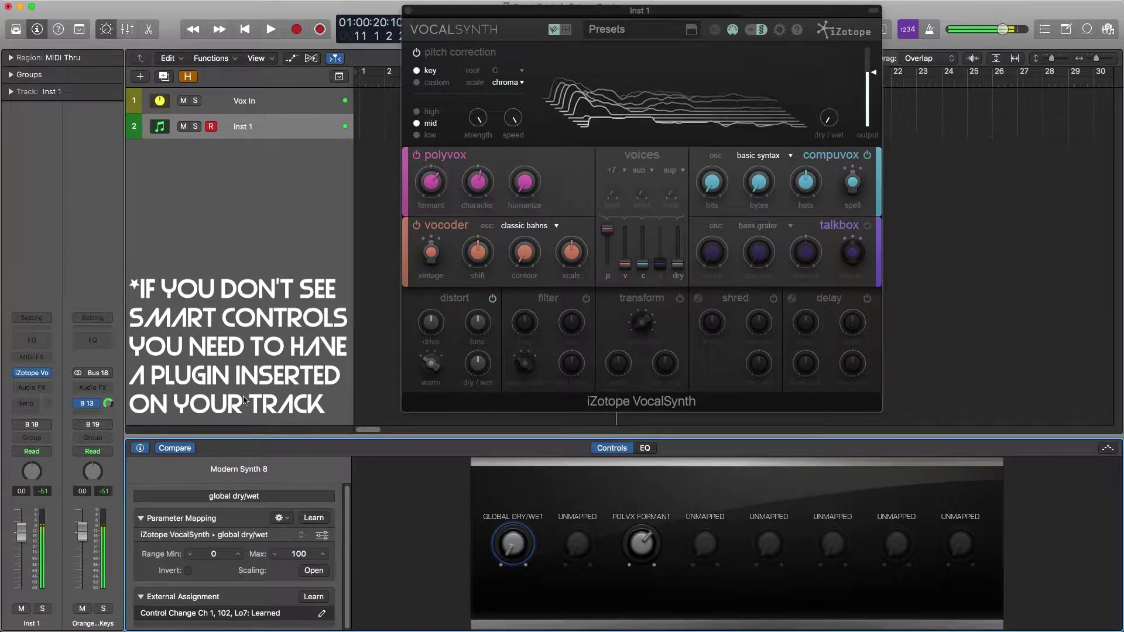
{"action": "left_click", "coordinate": [261, 471]}
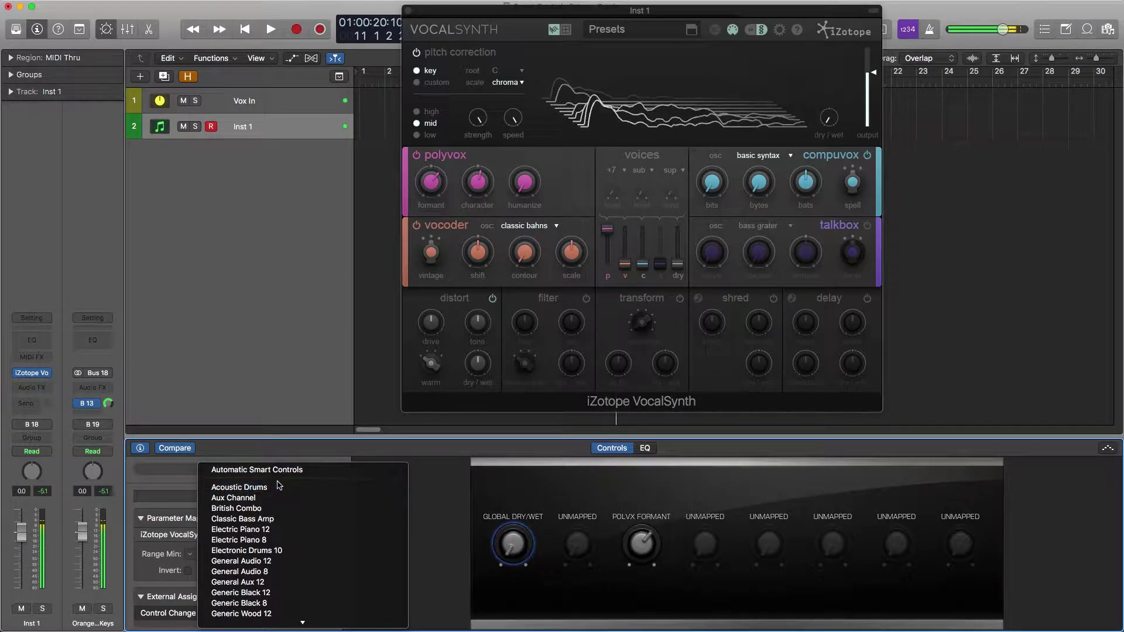
{"action": "scroll", "coordinate": [279, 485], "scroll_direction": "down", "scroll_amount": 5}
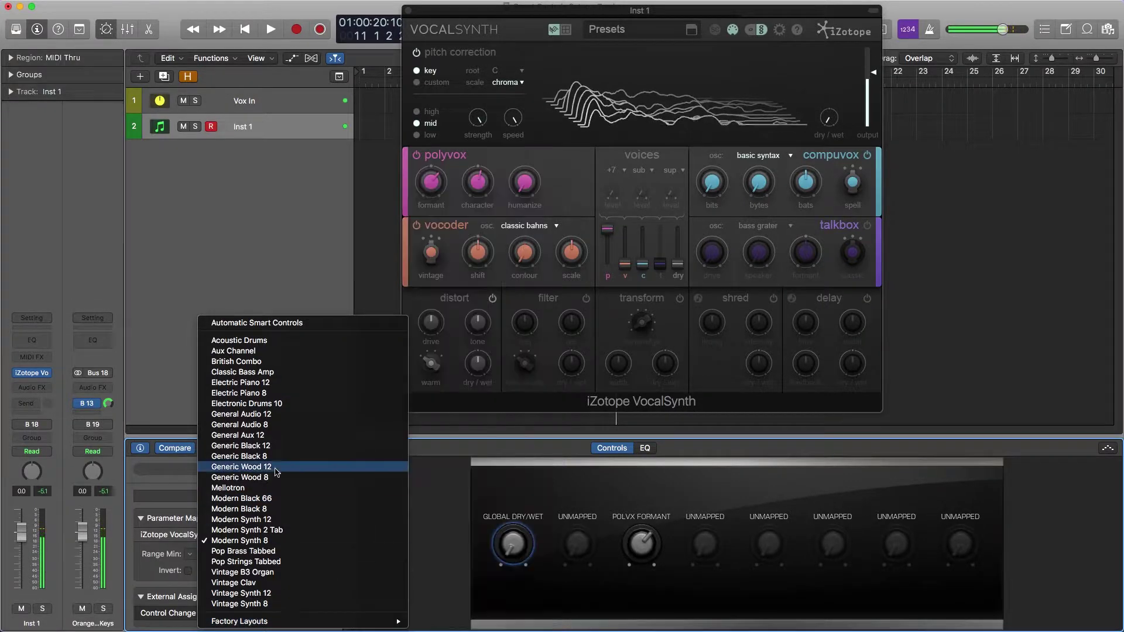
{"action": "left_click", "coordinate": [314, 489]}
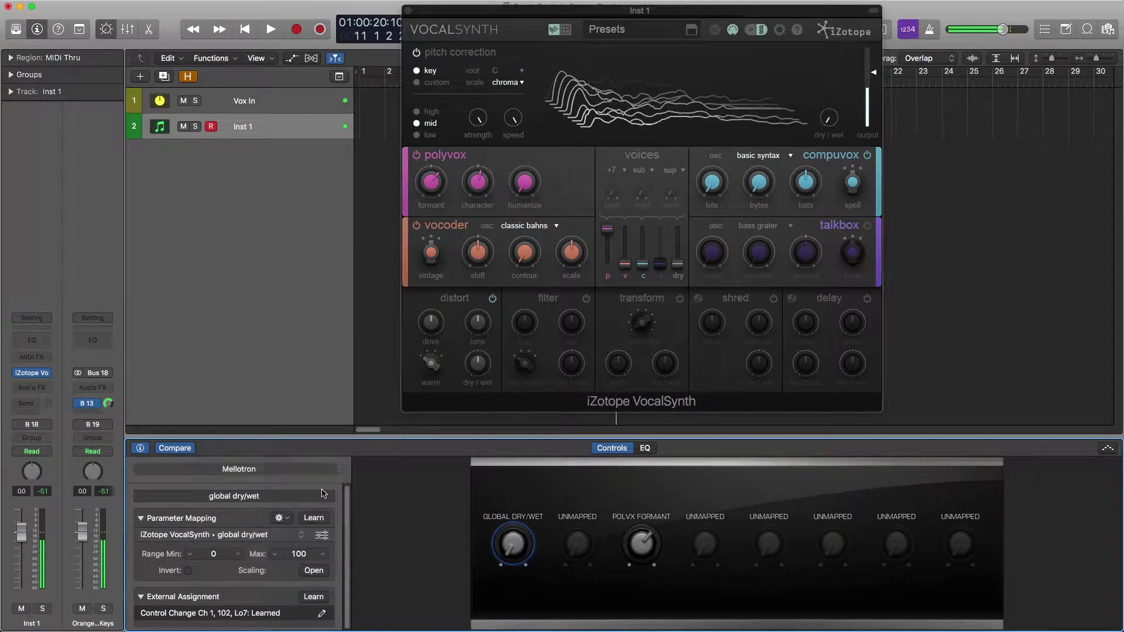
{"action": "left_click", "coordinate": [254, 477]}
{"action": "left_click", "coordinate": [270, 461]}
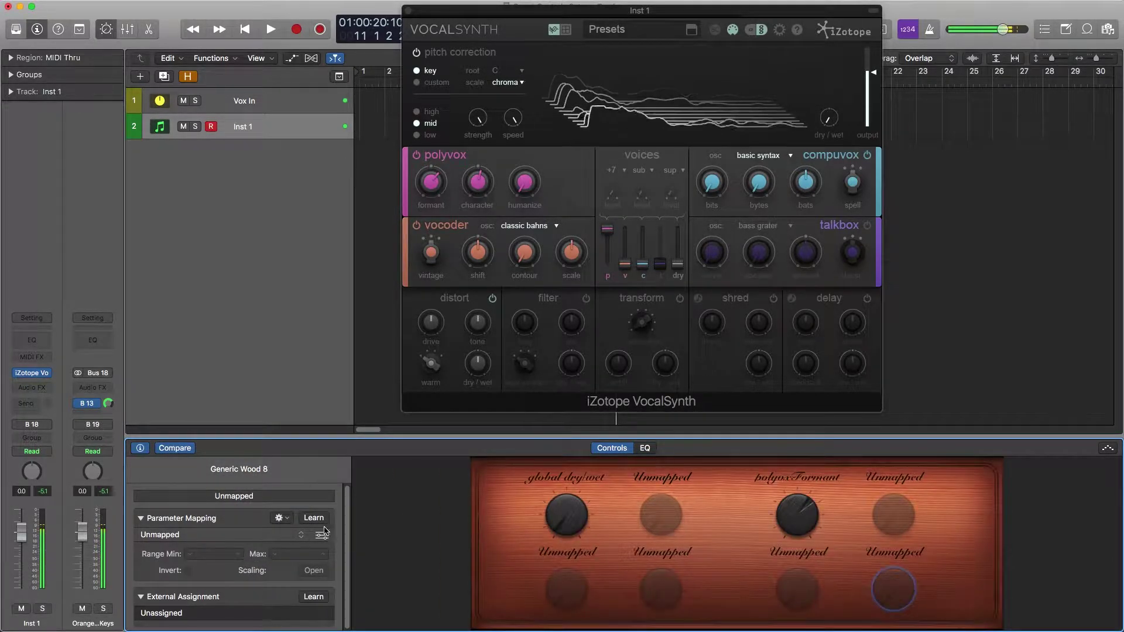
{"action": "left_click", "coordinate": [275, 475]}
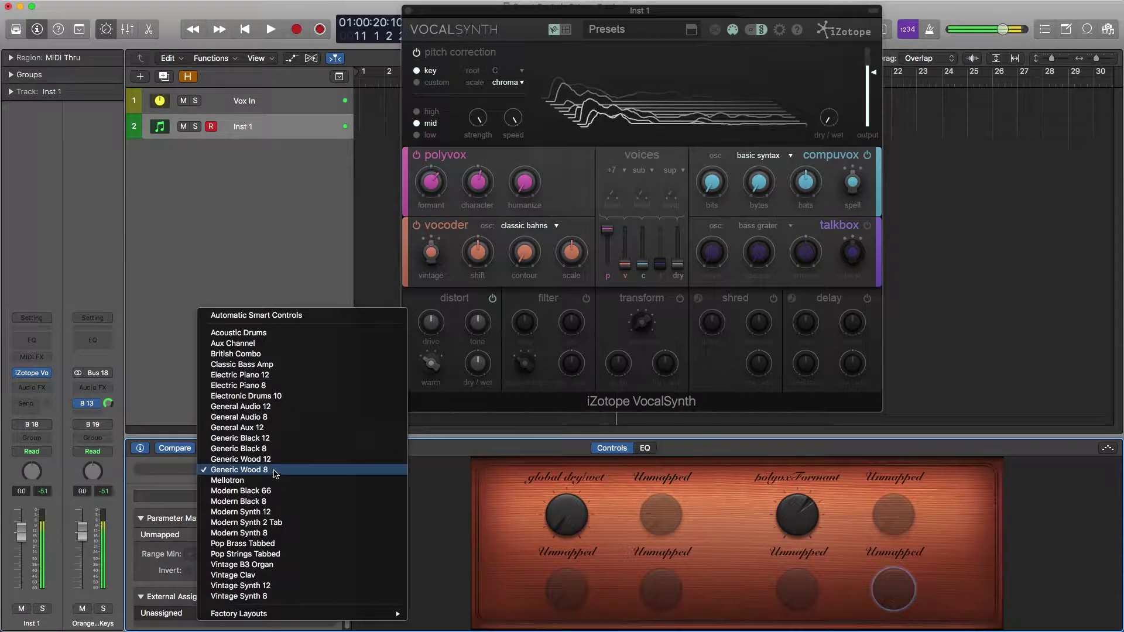
{"action": "left_click", "coordinate": [276, 533]}
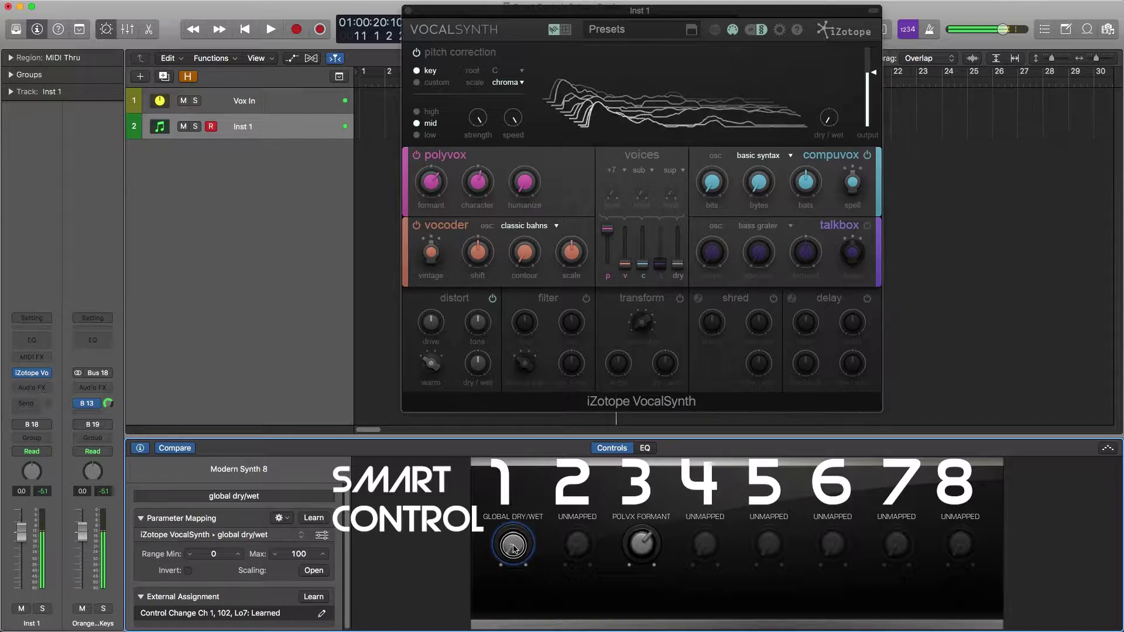
Select and nudge the Global Dry/Wet smart control, then start External Assignment learn
{"action": "left_click", "coordinate": [562, 543]}
{"action": "left_click", "coordinate": [512, 544]}
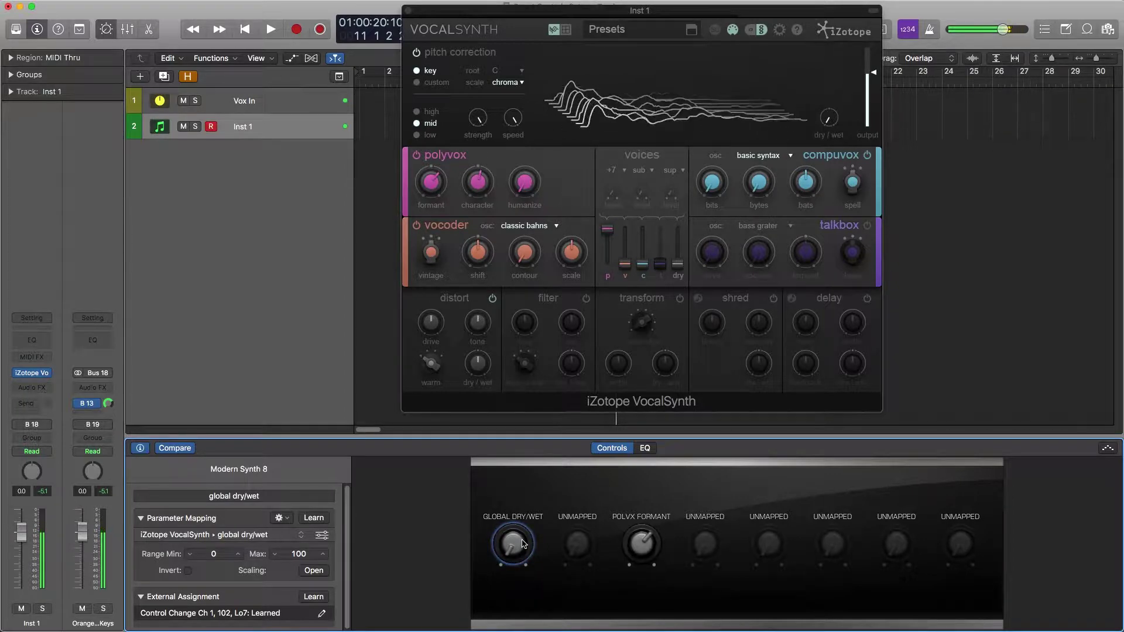
{"action": "mouse_move", "coordinate": [523, 543]}
{"action": "left_mouse_down"}
{"action": "mouse_move", "coordinate": [522, 467]}
{"action": "mouse_move", "coordinate": [528, 542]}
{"action": "left_mouse_up"}
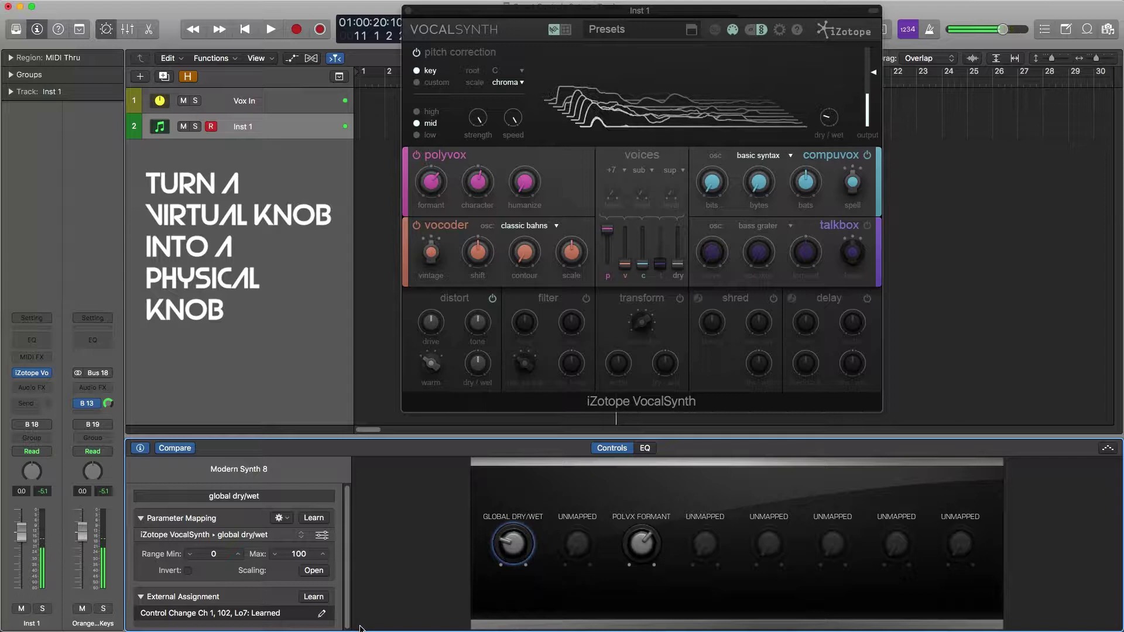
{"action": "left_click", "coordinate": [313, 597]}
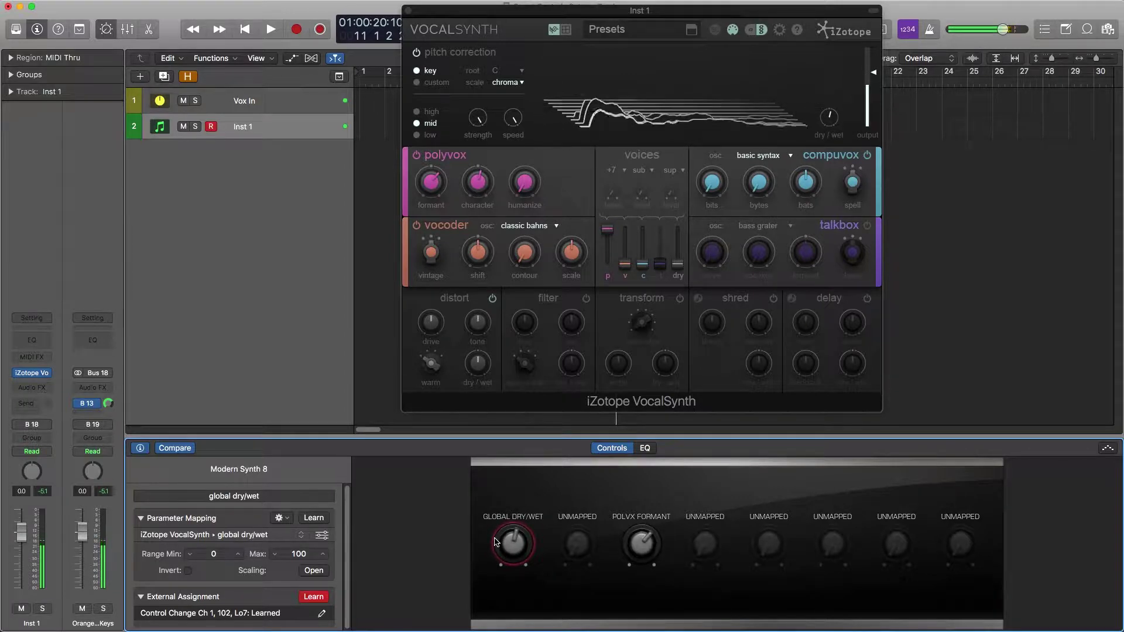
Stop MIDI learn for Global Dry/Wet and drag VocalSynth down to reveal the transport
{"action": "left_click", "coordinate": [313, 597]}
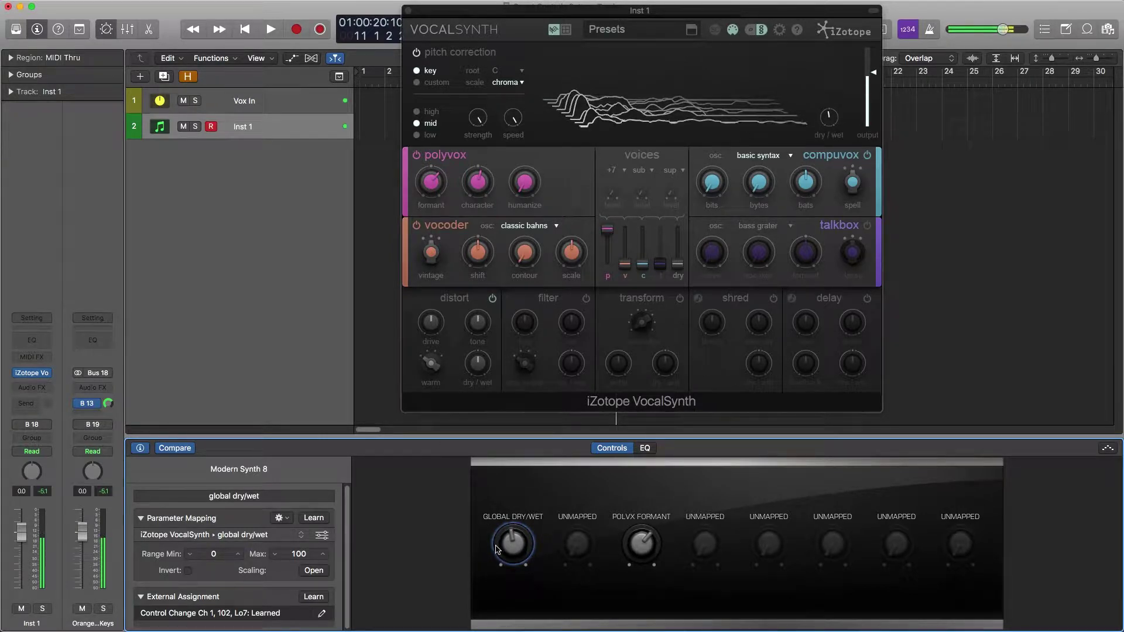
{"action": "left_click_drag", "start_coordinate": [575, 14], "coordinate": [582, 58]}
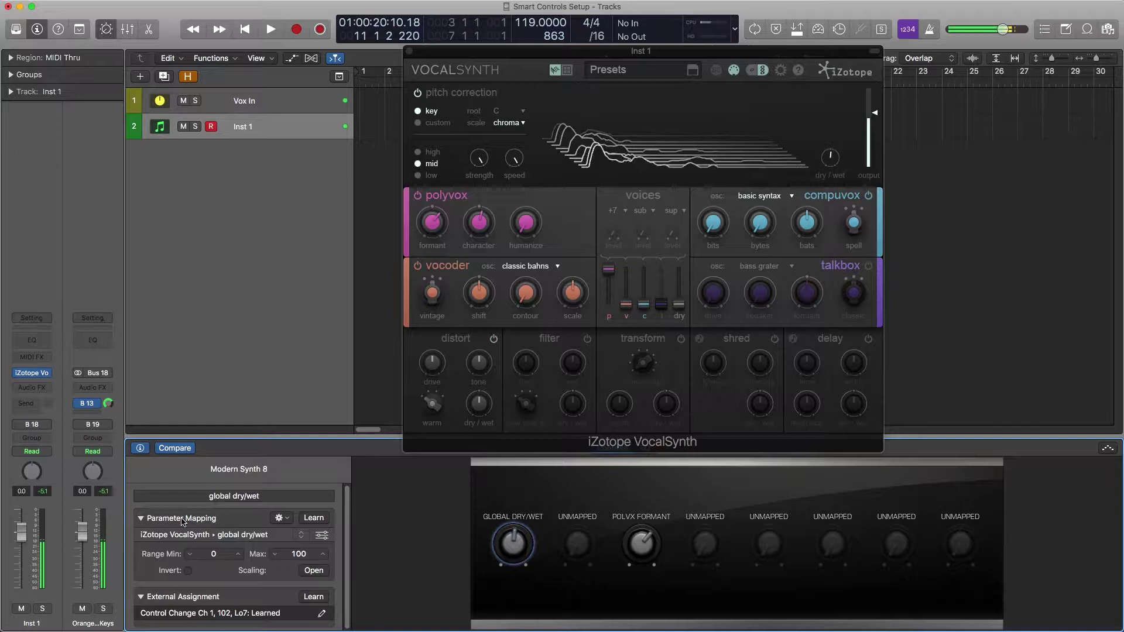
{"action": "left_click", "coordinate": [314, 518]}
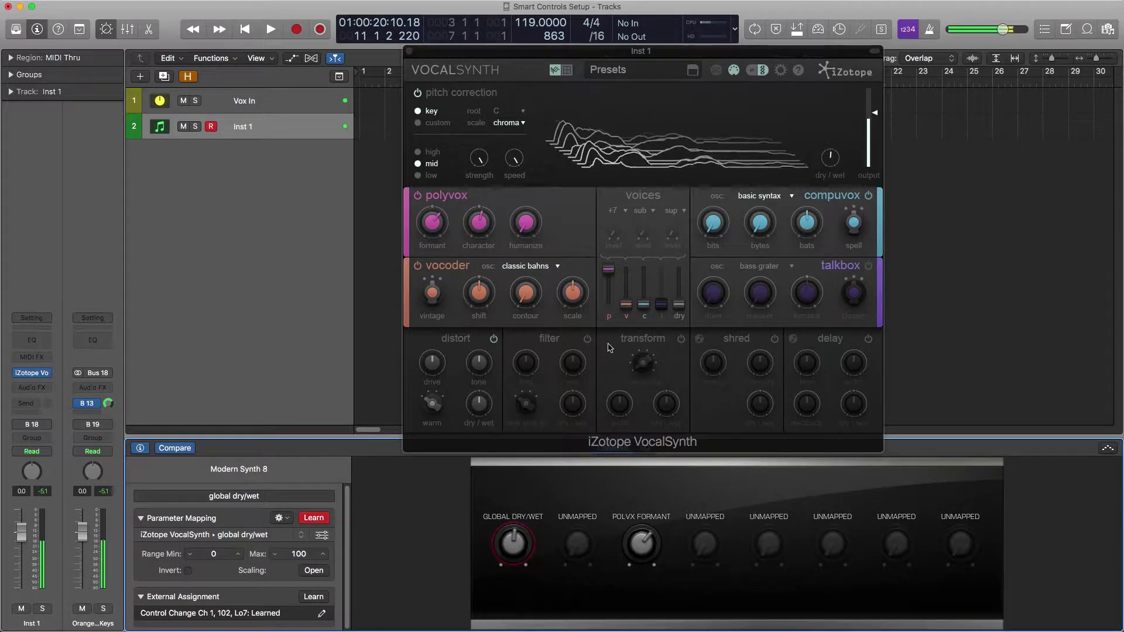
{"action": "mouse_move", "coordinate": [479, 225]}
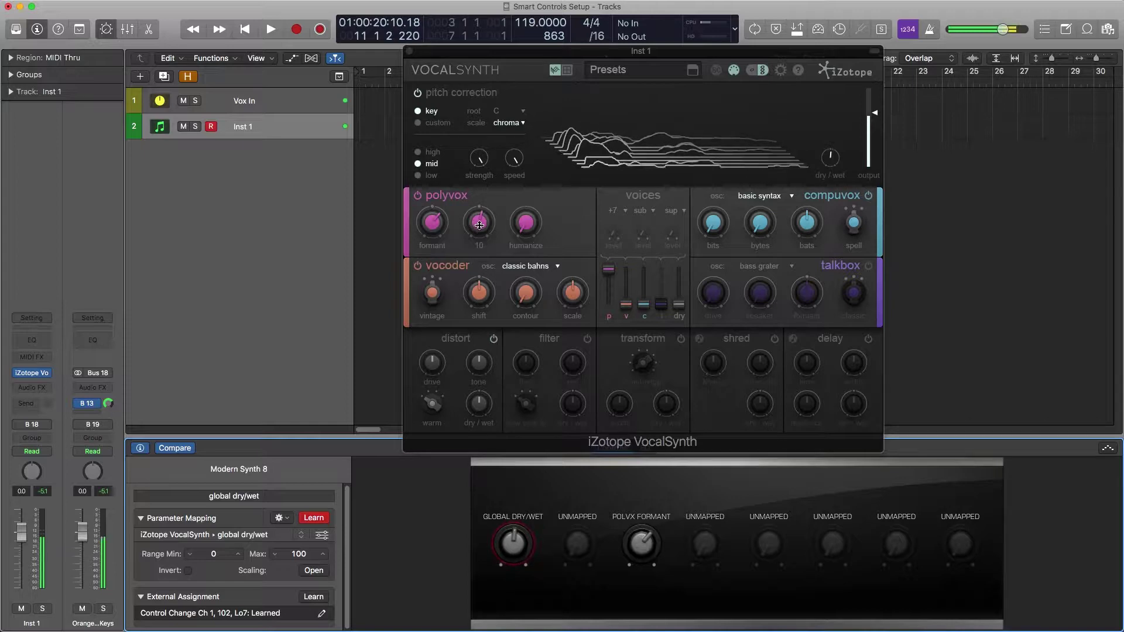
{"action": "left_click", "coordinate": [479, 225]}
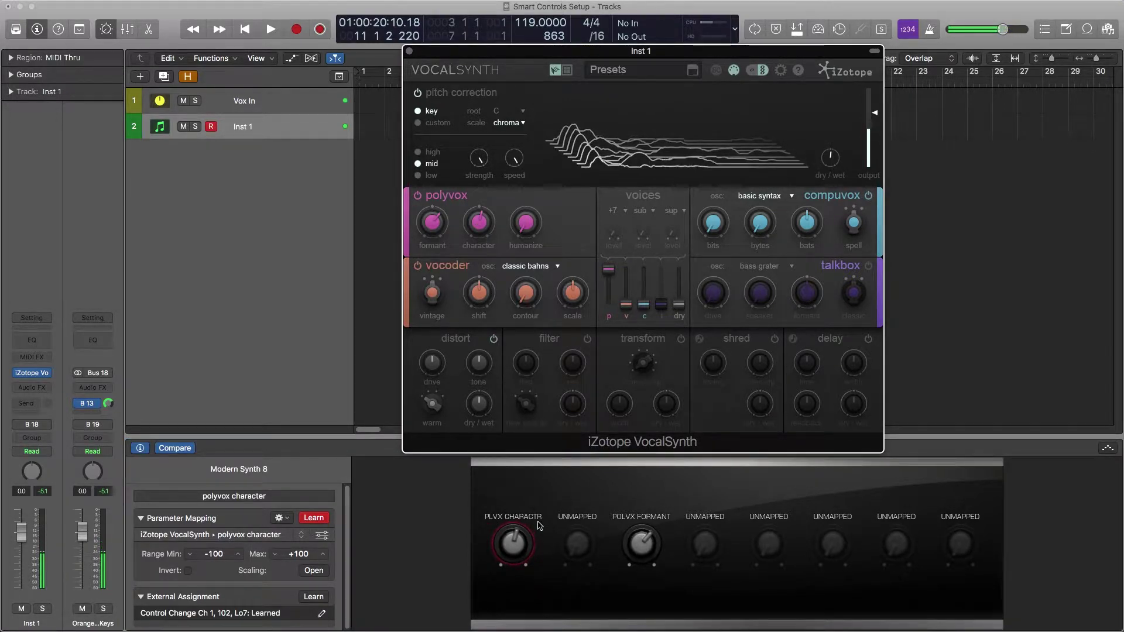
{"action": "left_click", "coordinate": [811, 223]}
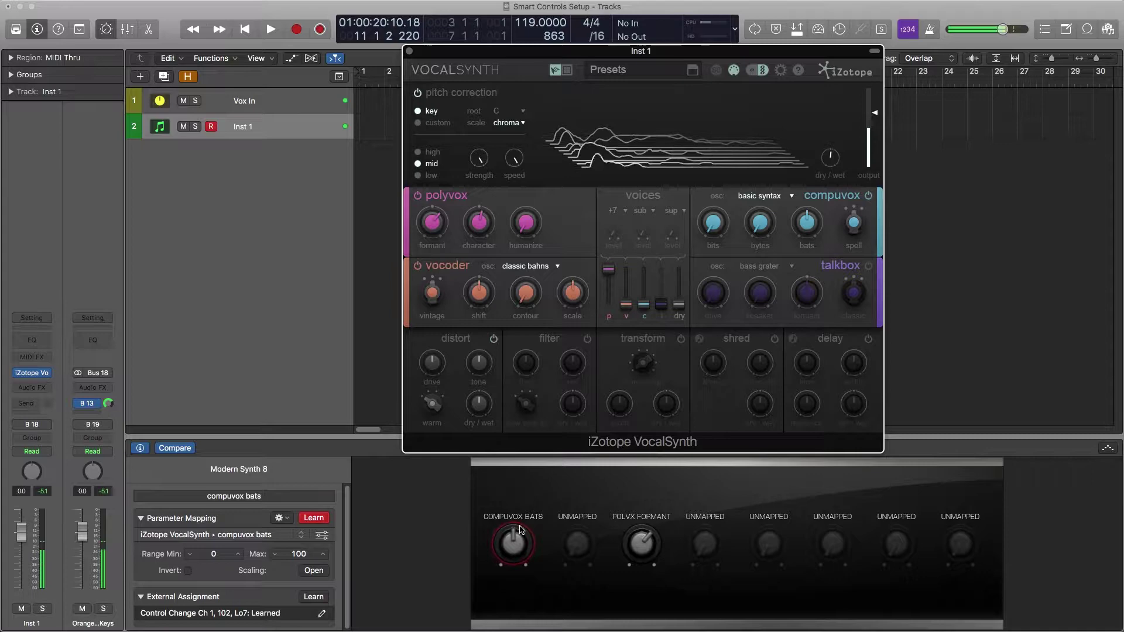
{"action": "left_click", "coordinate": [712, 225]}
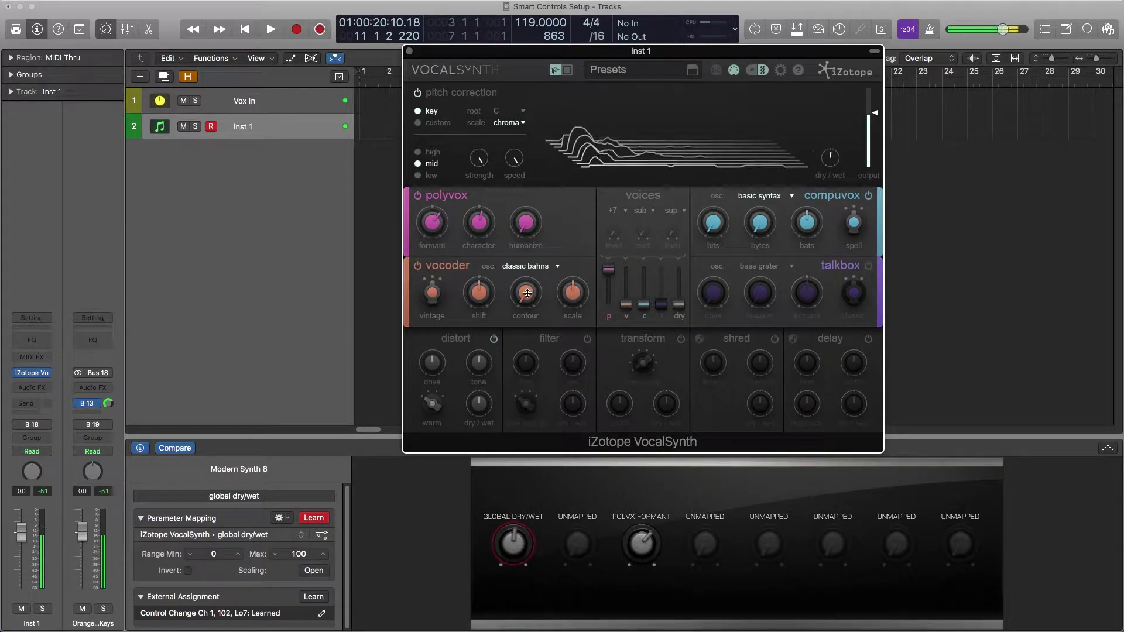
{"action": "left_click", "coordinate": [321, 521]}
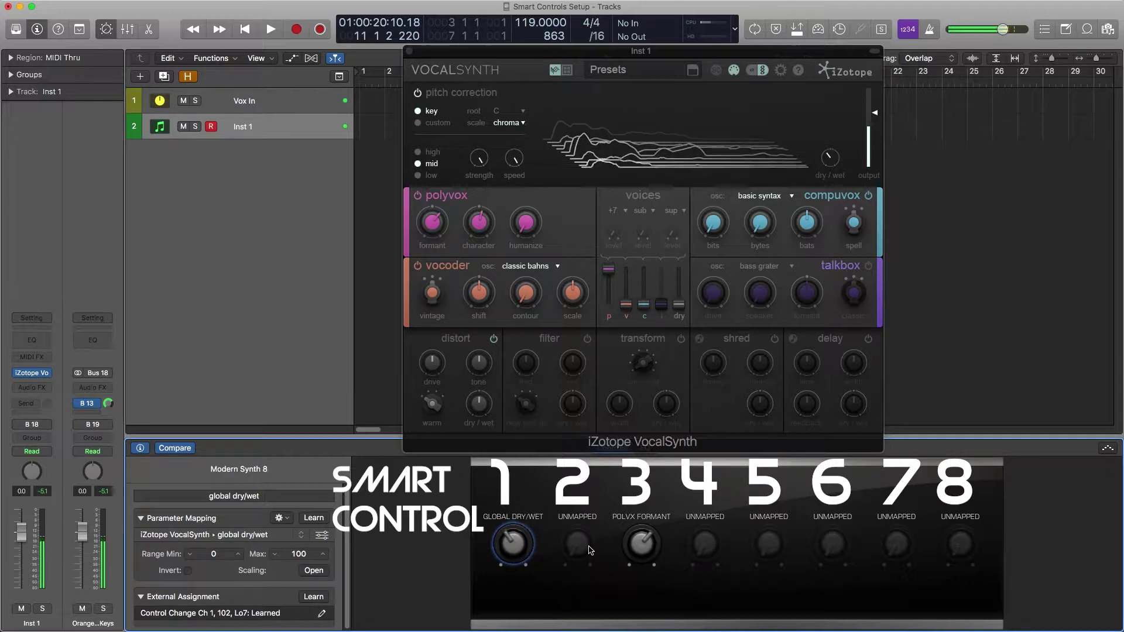
Add a Channel EQ to Inst 1 with its low-cut band enabled at 124 Hz
{"action": "left_click", "coordinate": [35, 342]}
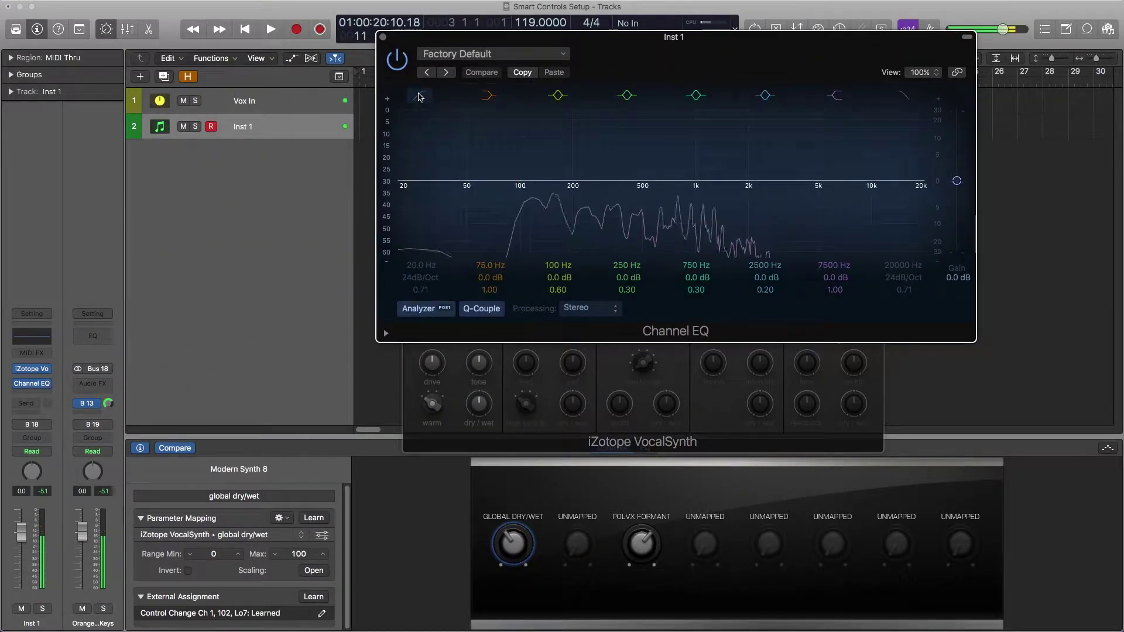
{"action": "left_click", "coordinate": [423, 96]}
{"action": "left_click_drag", "start_coordinate": [418, 201], "coordinate": [537, 181]}
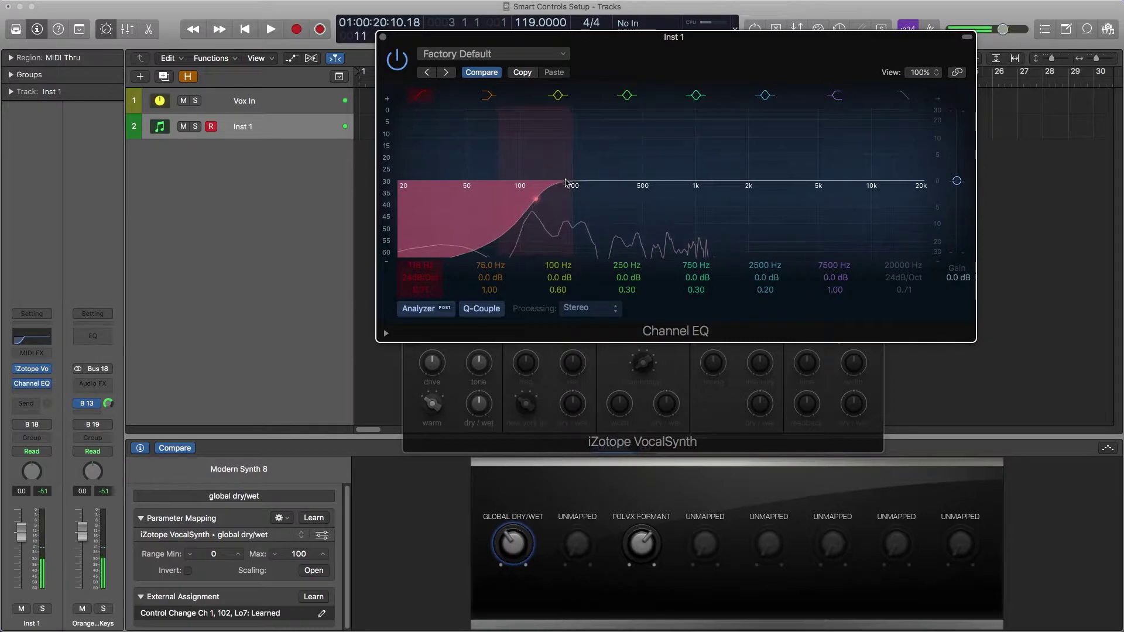
Learn the second smart control knob to hardware controller CC 103
{"action": "left_click", "coordinate": [578, 548]}
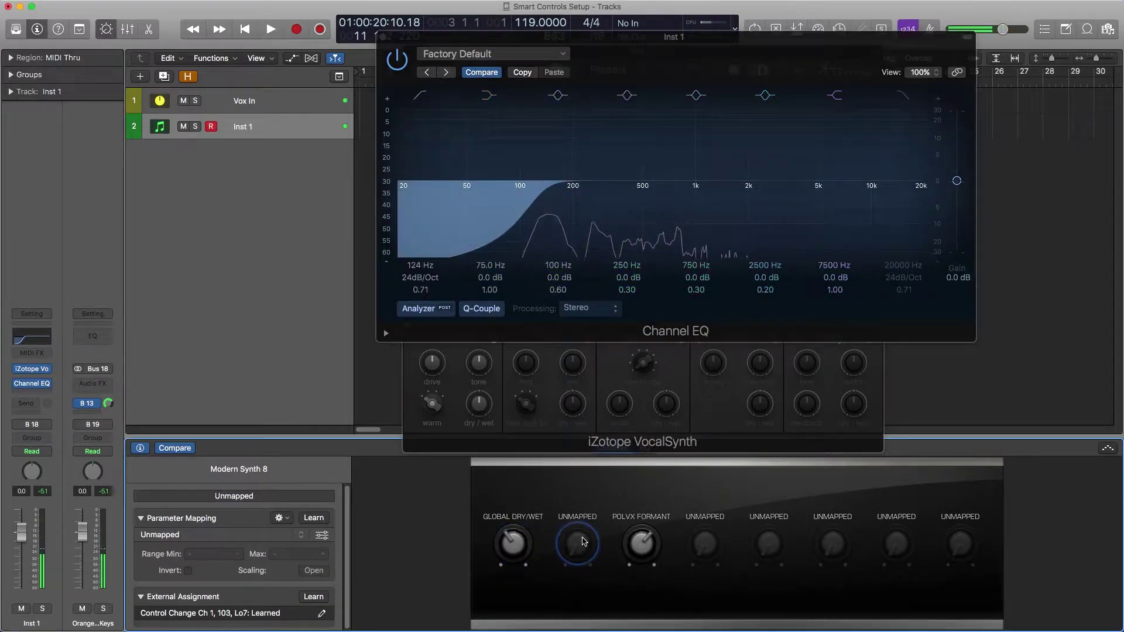
{"action": "left_click", "coordinate": [317, 599]}
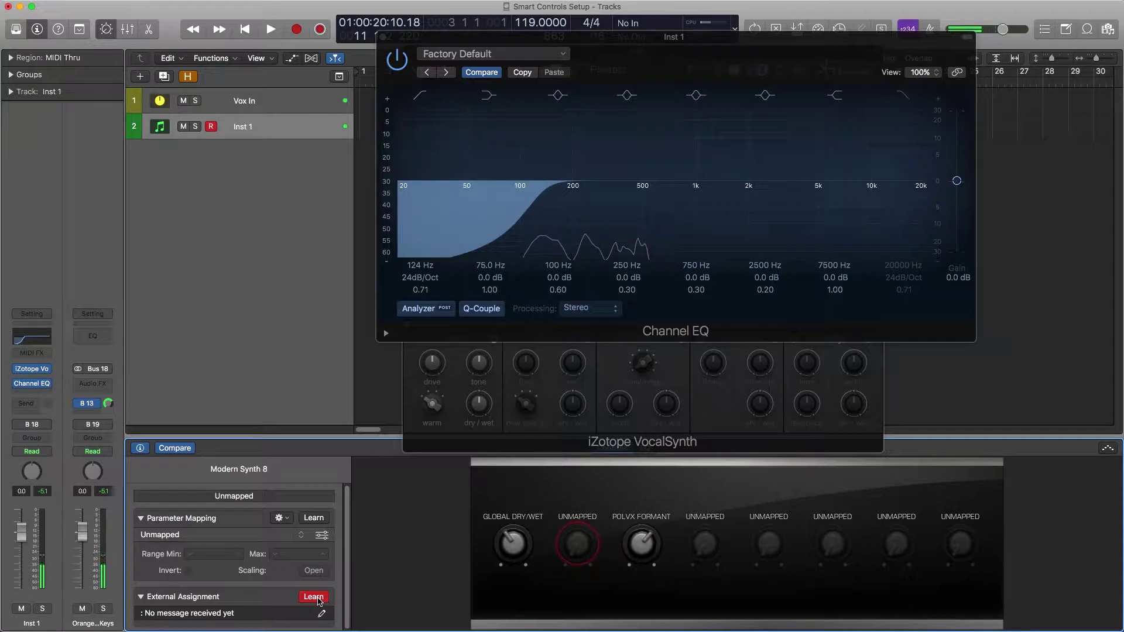
{"action": "left_click", "coordinate": [315, 598]}
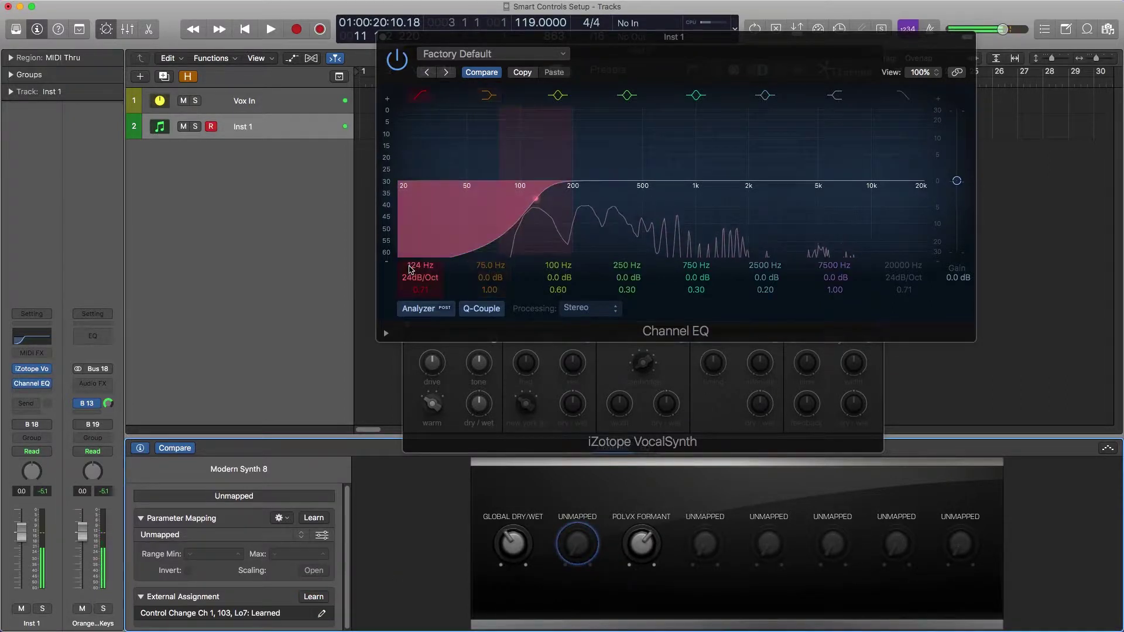
Map the second knob to the EQ's Low Cut Frequency and rearrange the plug-in windows
{"action": "left_click", "coordinate": [319, 520]}
{"action": "left_click", "coordinate": [420, 266]}
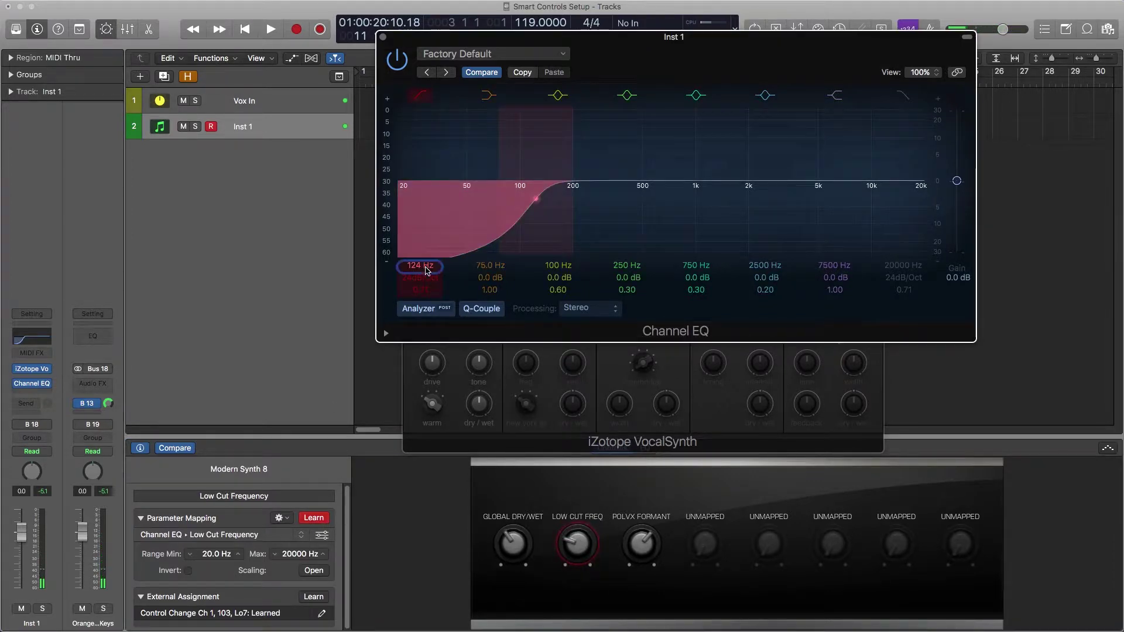
{"action": "left_click", "coordinate": [322, 520]}
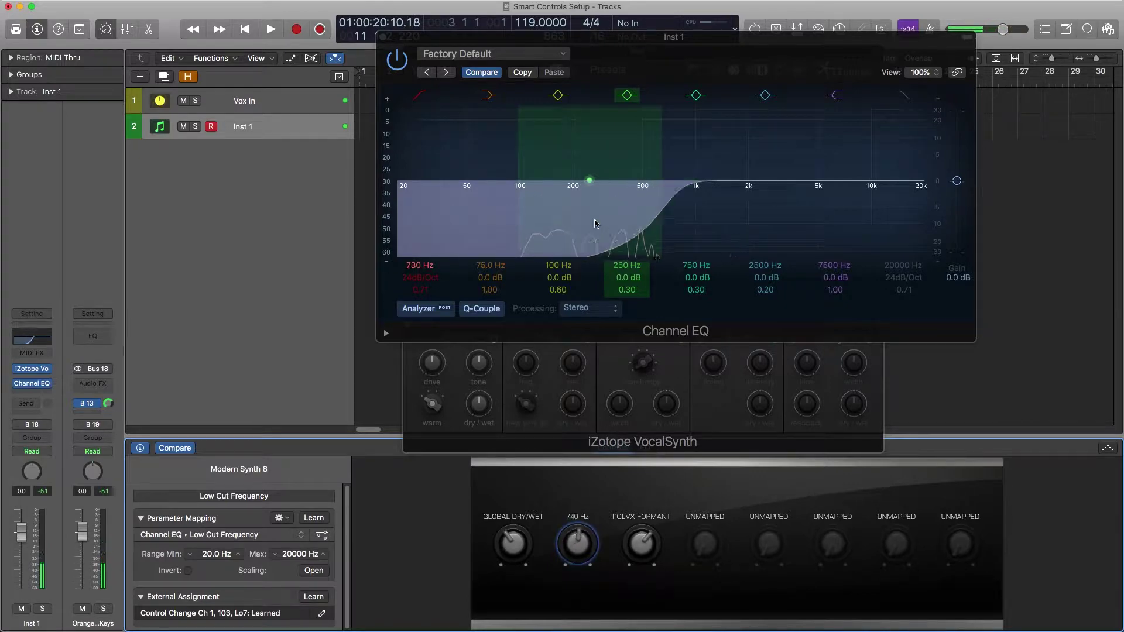
{"action": "left_click_drag", "start_coordinate": [656, 46], "coordinate": [349, 101]}
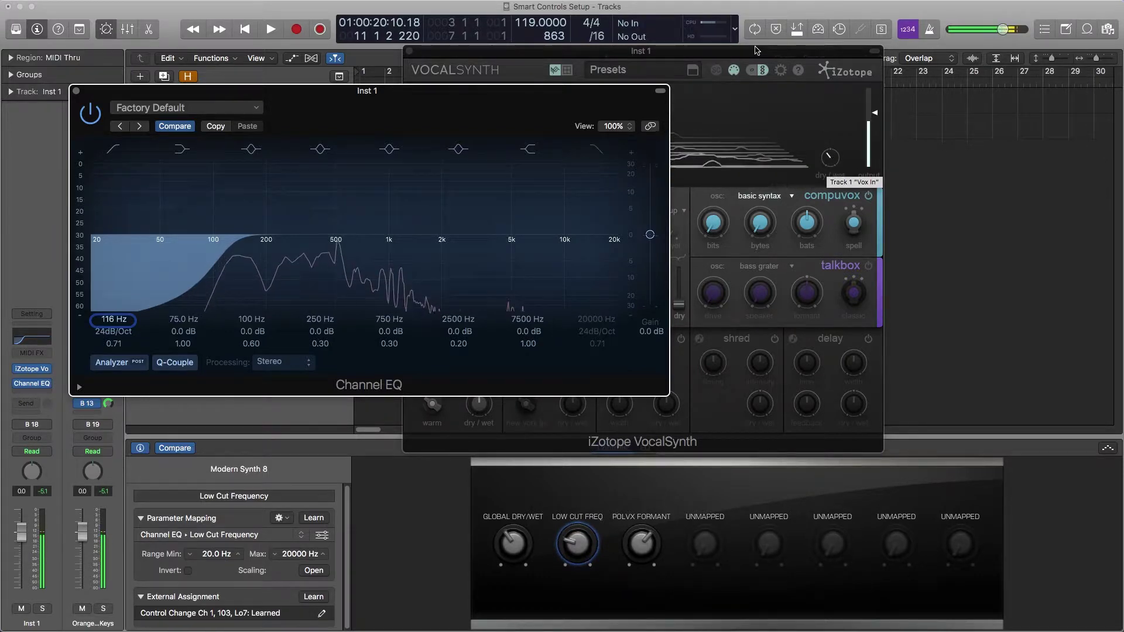
{"action": "left_click_drag", "start_coordinate": [772, 51], "coordinate": [947, 42]}
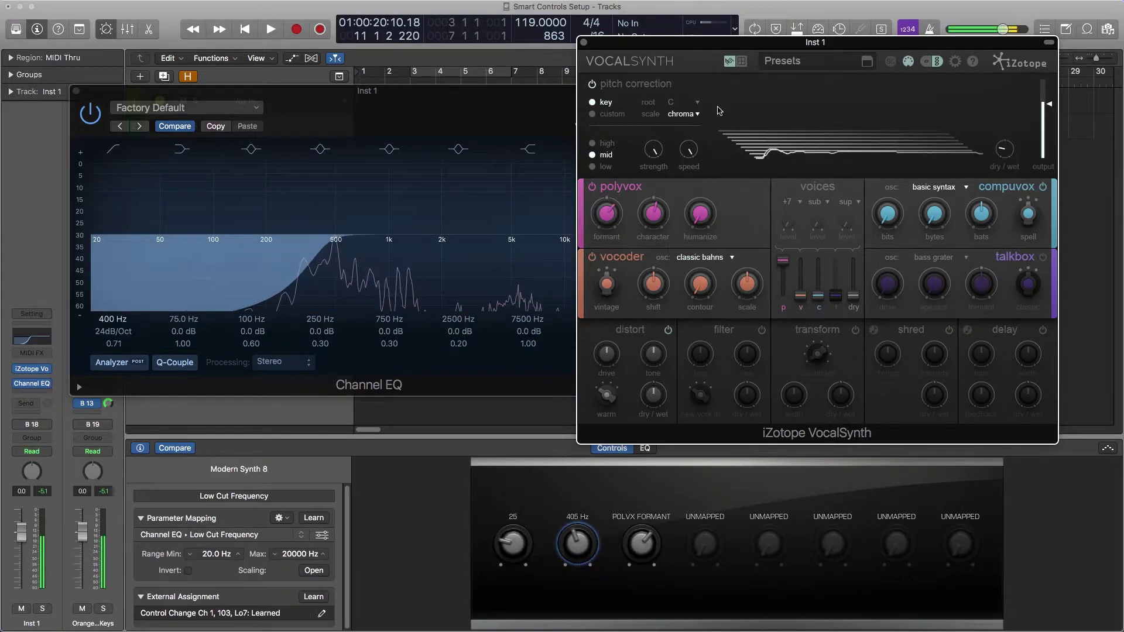
Close the VocalSynth and Channel EQ windows and create a new audio track
{"action": "left_click", "coordinate": [583, 43]}
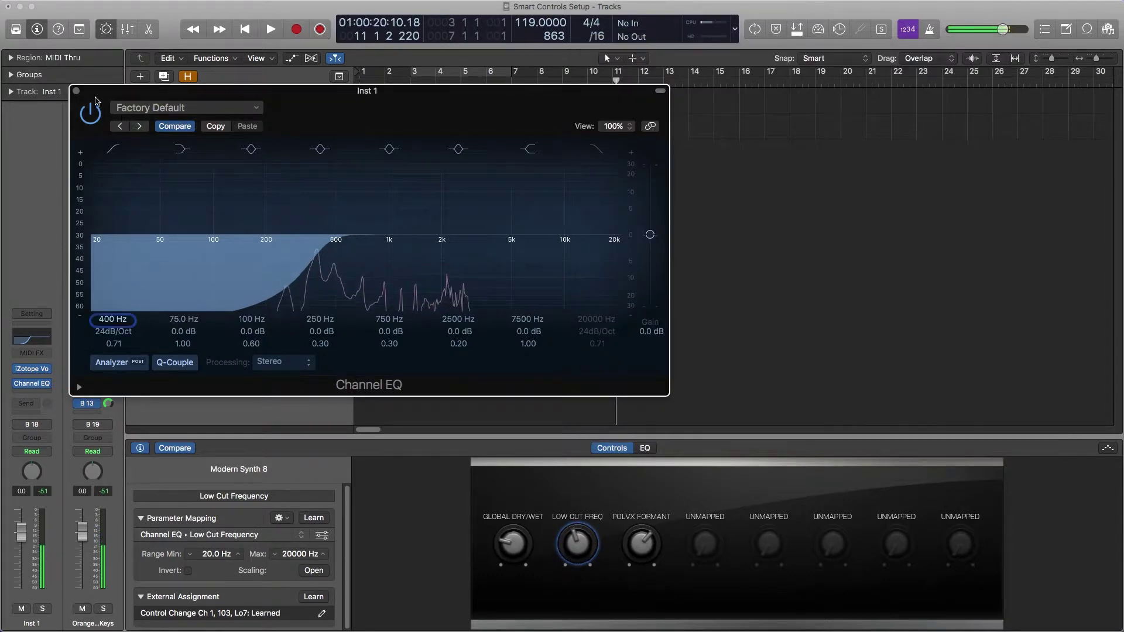
{"action": "left_click", "coordinate": [75, 80]}
{"action": "left_click", "coordinate": [135, 78]}
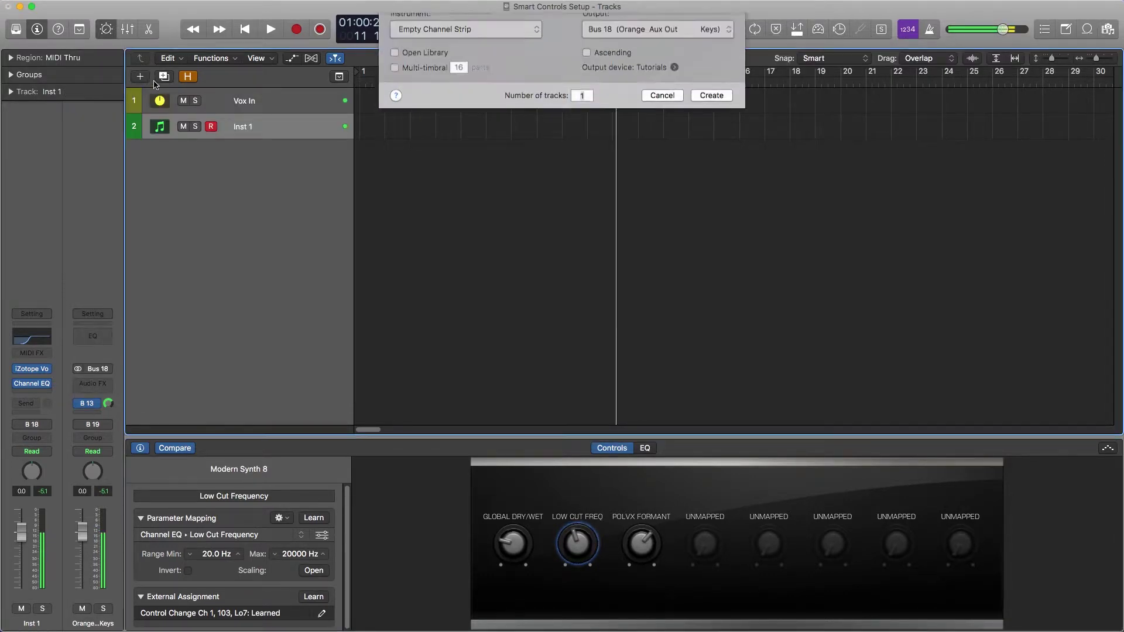
{"action": "left_click", "coordinate": [561, 41]}
{"action": "left_click", "coordinate": [712, 224]}
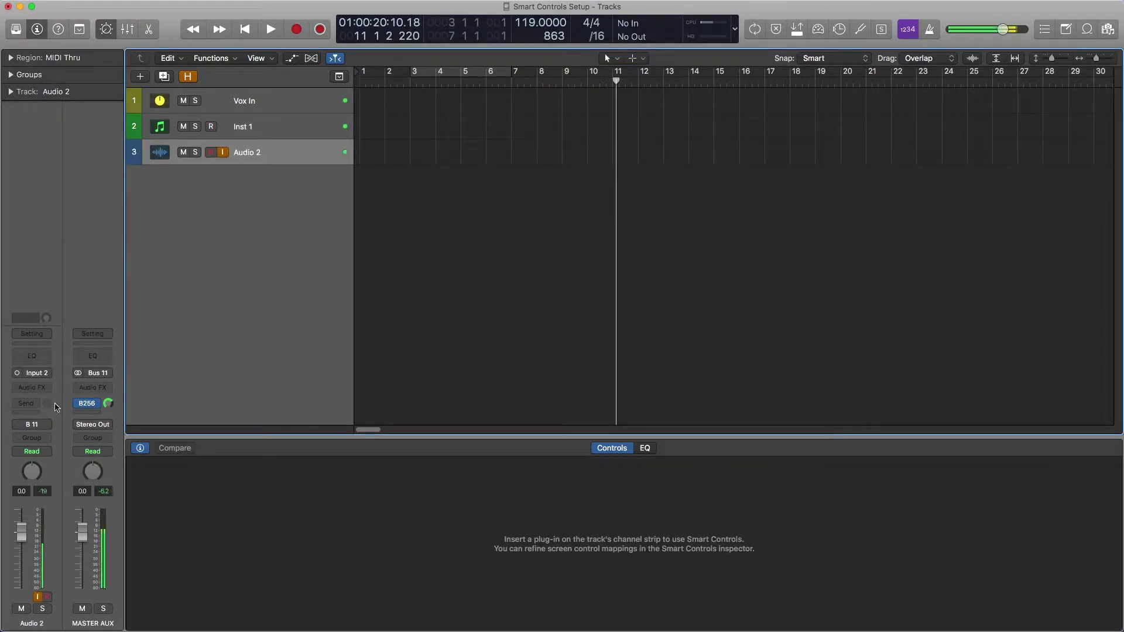
Insert a mono Bitcrusher from Distortion on Audio 2
{"action": "left_click", "coordinate": [41, 388]}
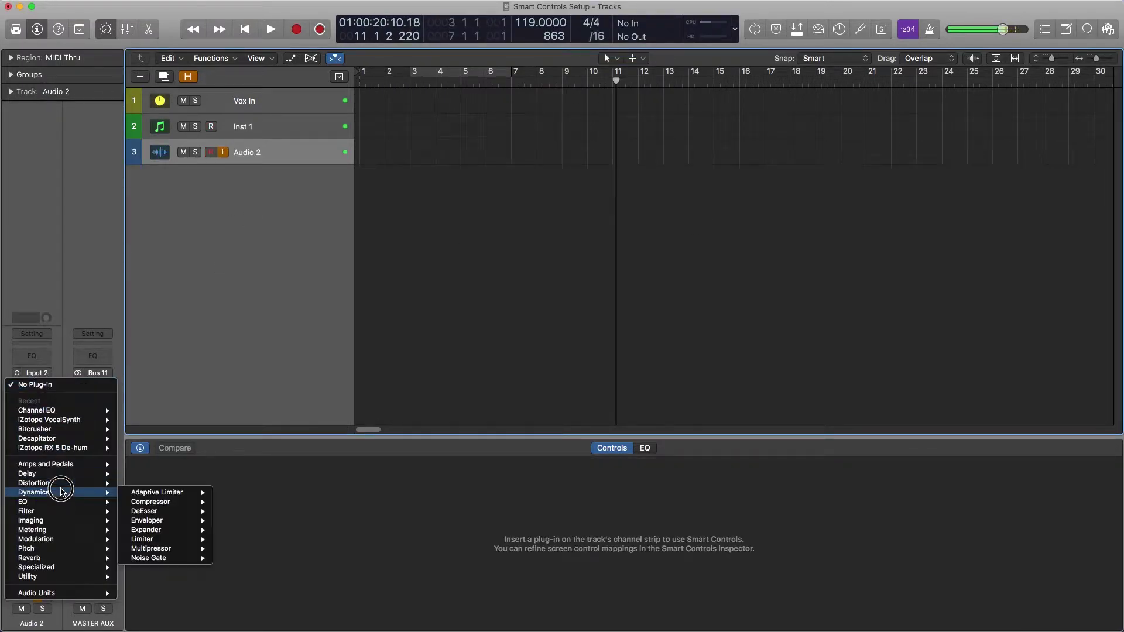
{"action": "mouse_move", "coordinate": [64, 483]}
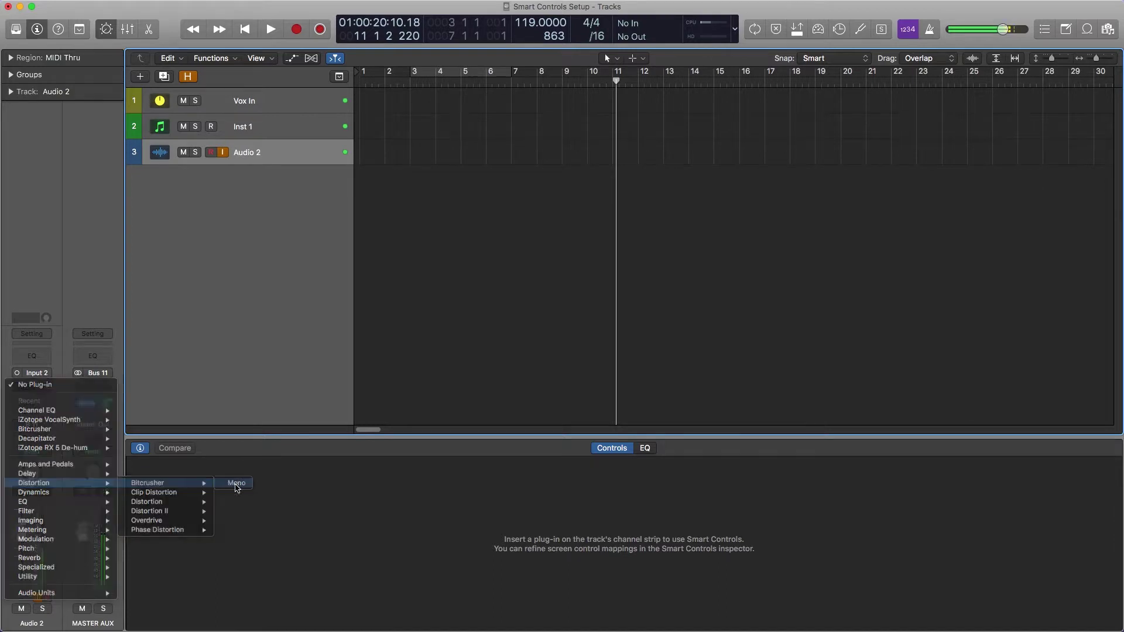
{"action": "left_click", "coordinate": [236, 483]}
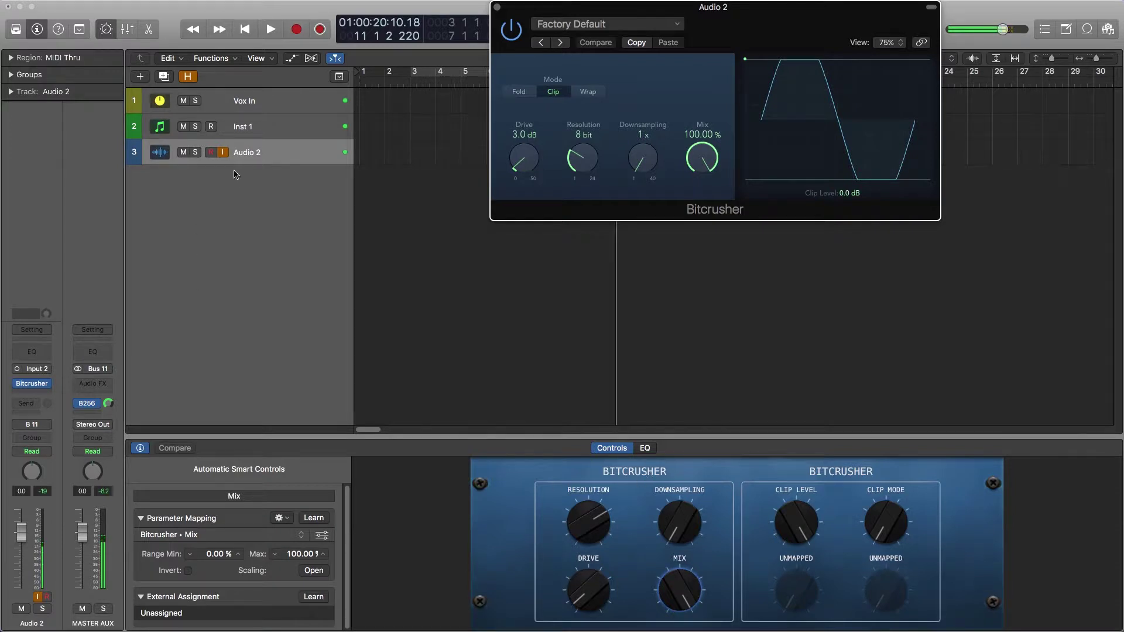
Turn off Audio 2's input monitoring and switch its Smart Controls to Modern Synth 8
{"action": "left_click", "coordinate": [224, 153]}
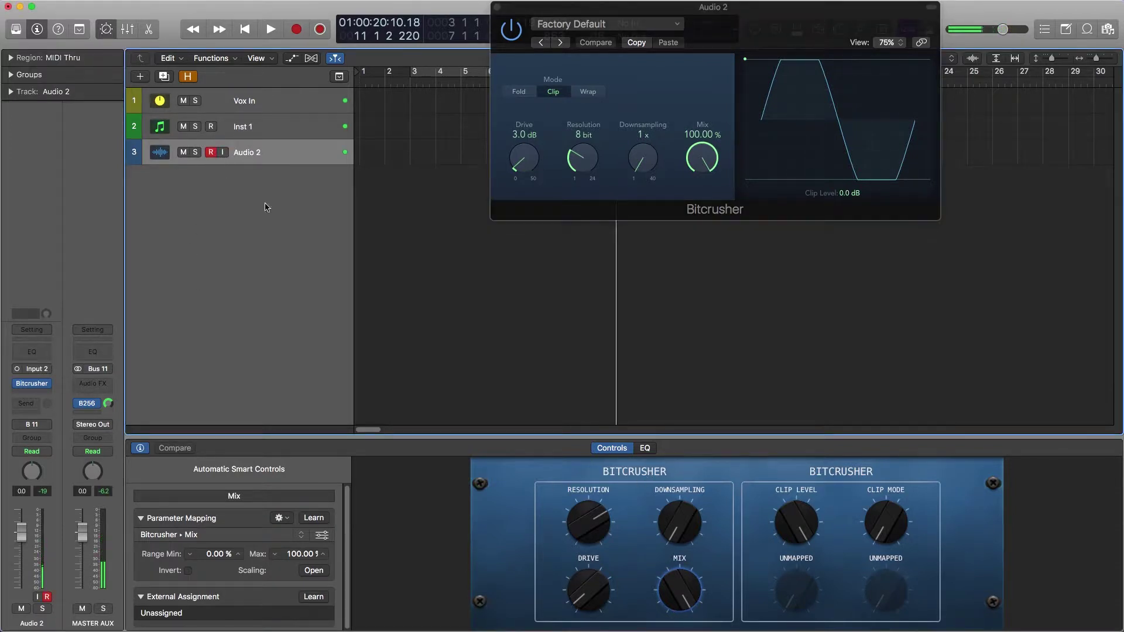
{"action": "left_click", "coordinate": [237, 468]}
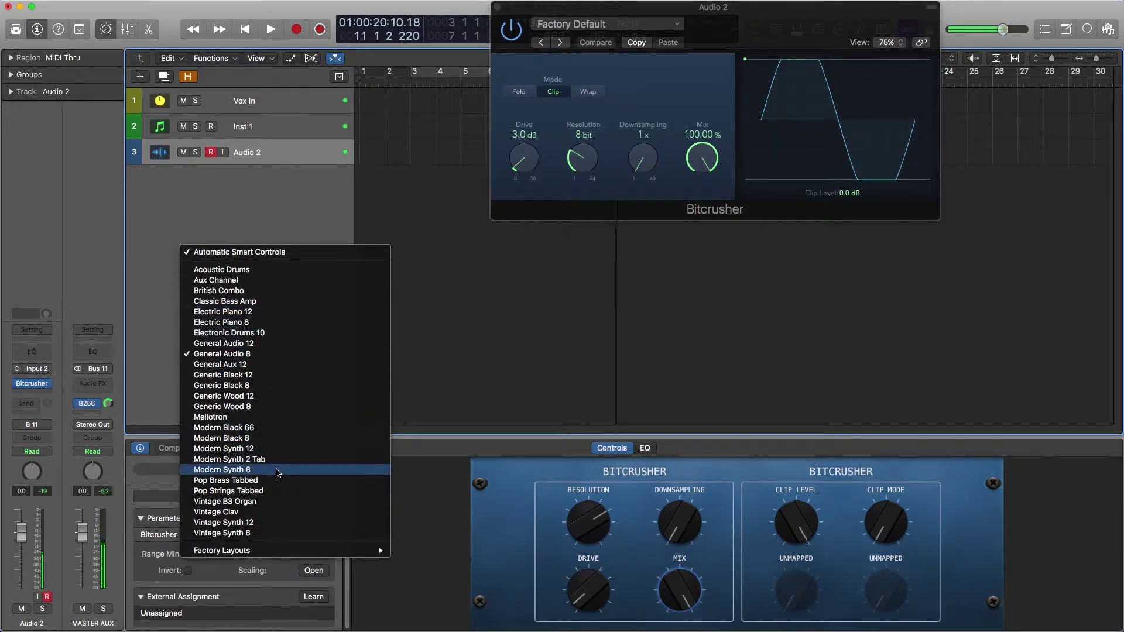
{"action": "left_click", "coordinate": [278, 471]}
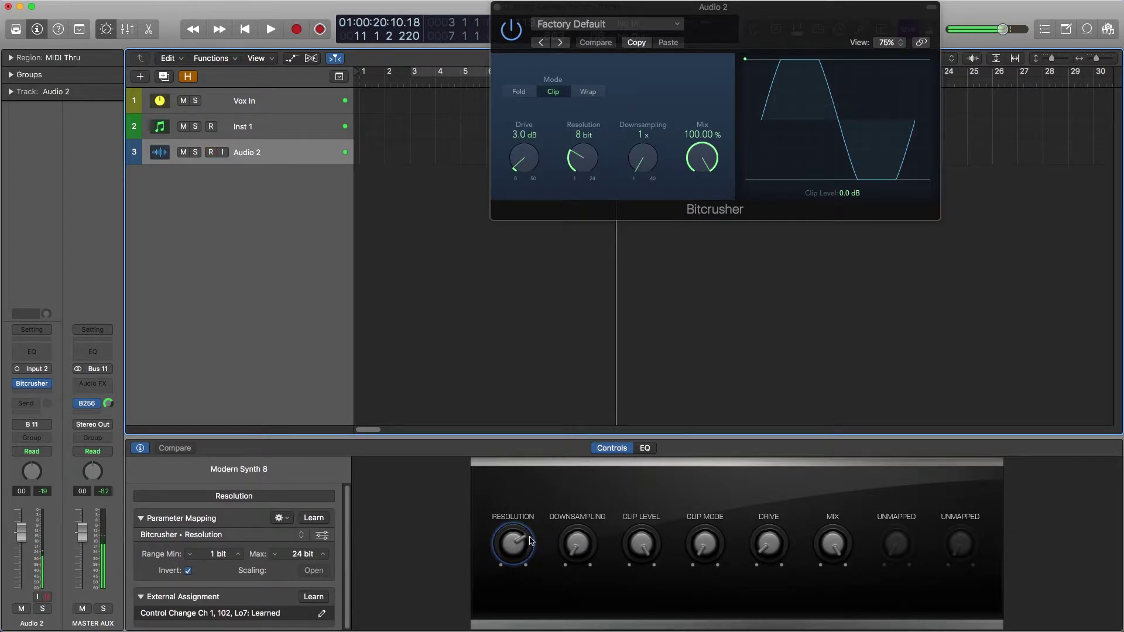
Toggle Audio 2's record arm and move the playhead back to bar 3
{"action": "key", "text": "alt+shift+r"}
{"action": "key", "text": "alt+shift+r"}
{"action": "key", "text": "alt+shift+r"}
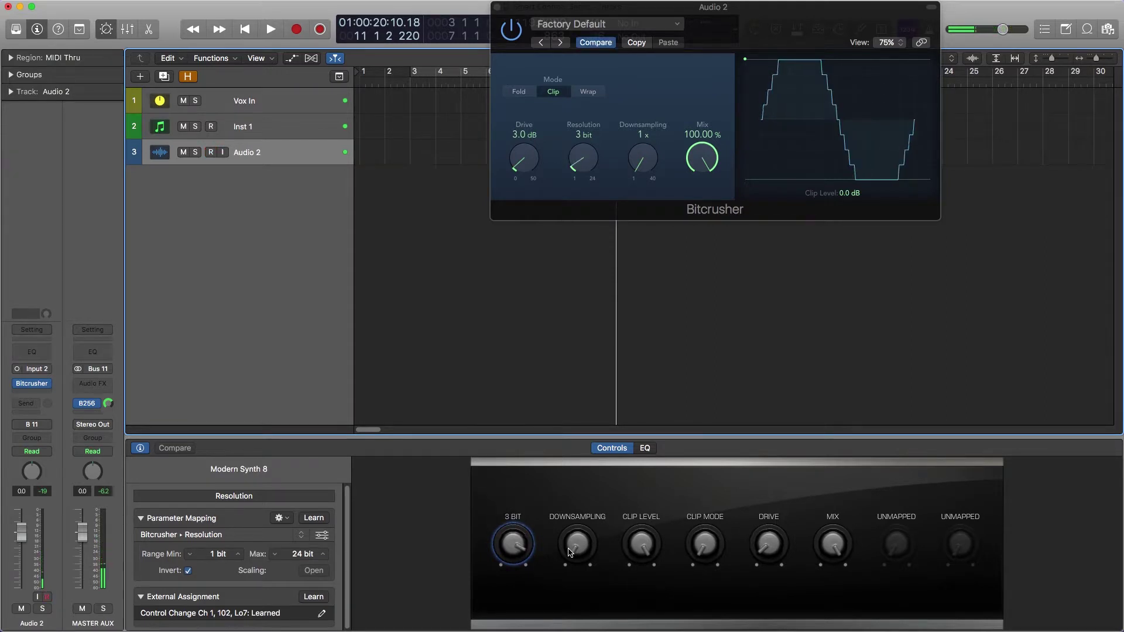
{"action": "key", "text": "alt+shift+r"}
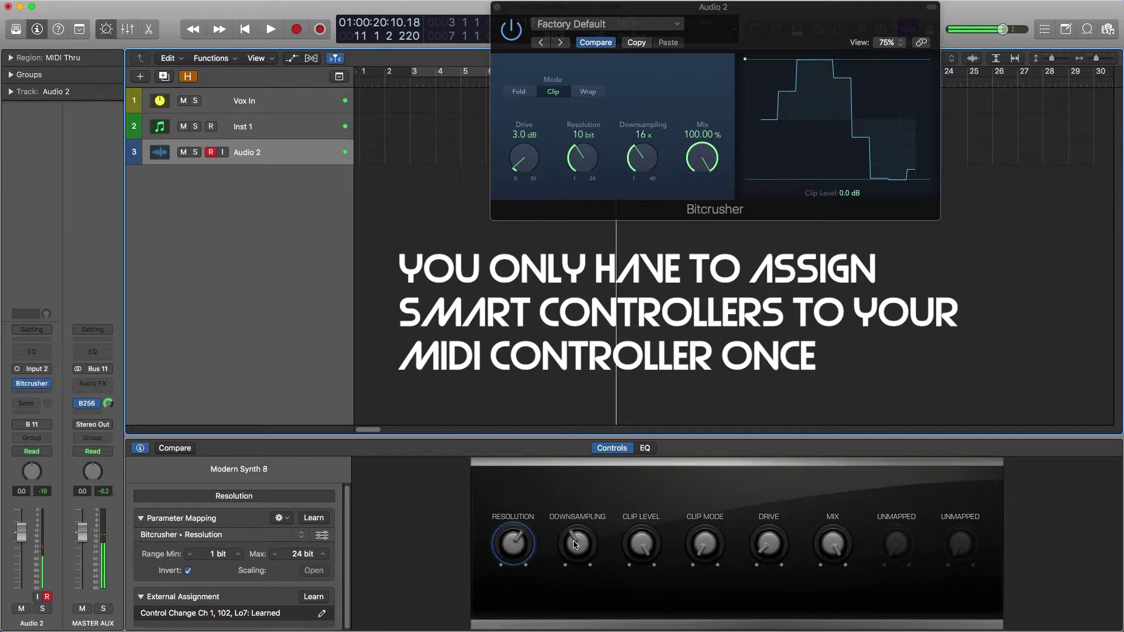
{"action": "key", "text": "alt+shift+r"}
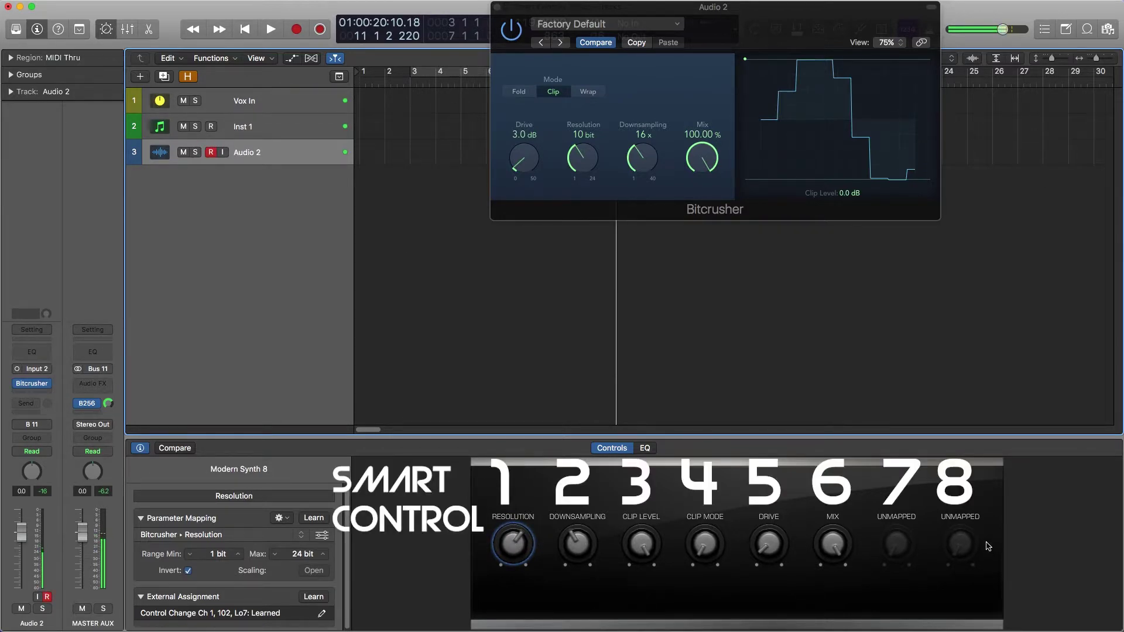
{"action": "left_click", "coordinate": [419, 78]}
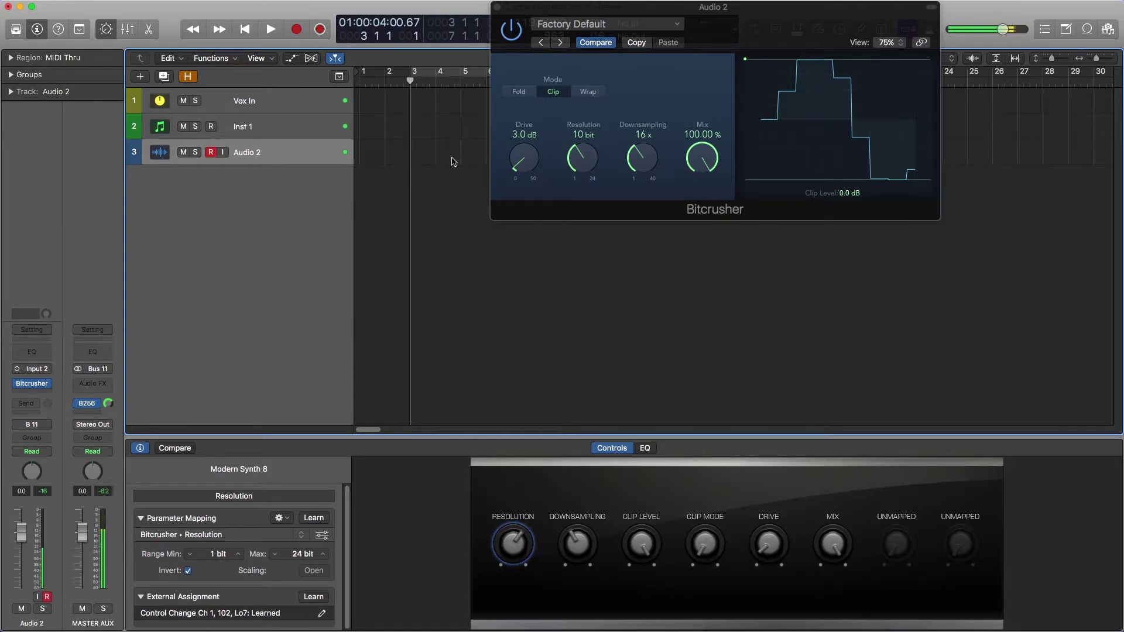
In Touch mode, record Downsampling rising from 16x to 20x during playback, then close Bitcrusher
{"action": "left_click", "coordinate": [43, 452]}
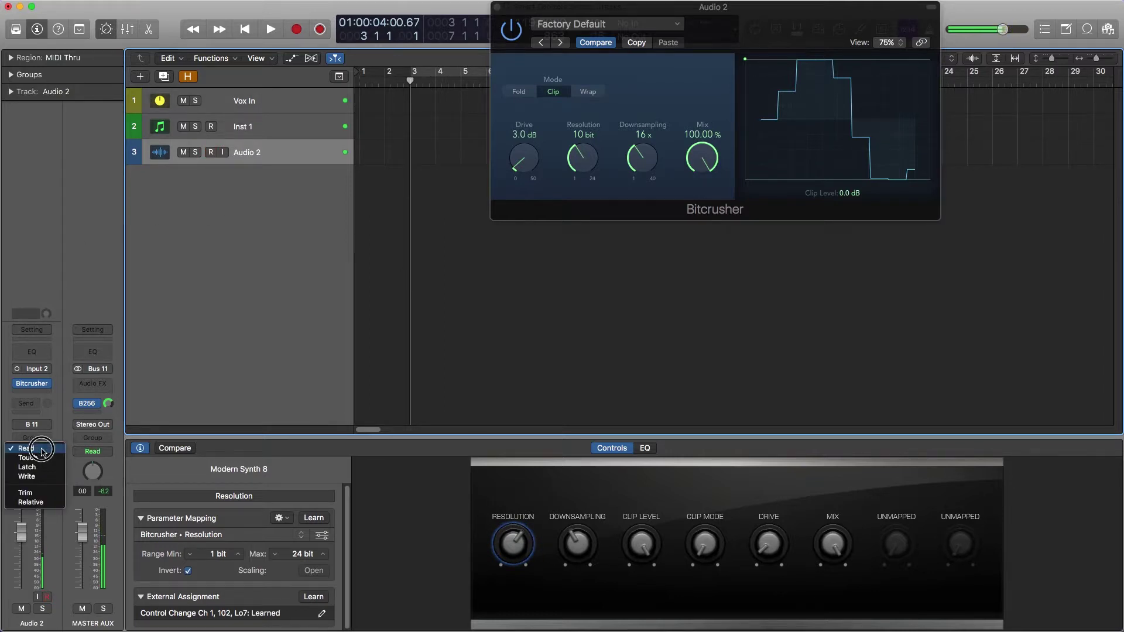
{"action": "left_click", "coordinate": [27, 458]}
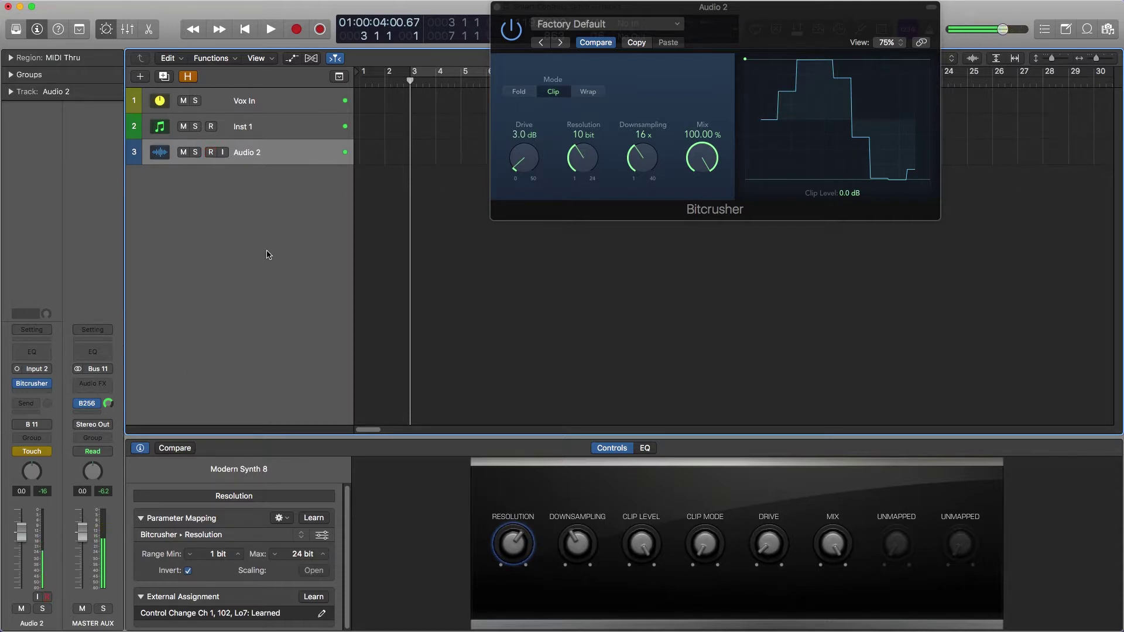
{"action": "key", "text": "space"}
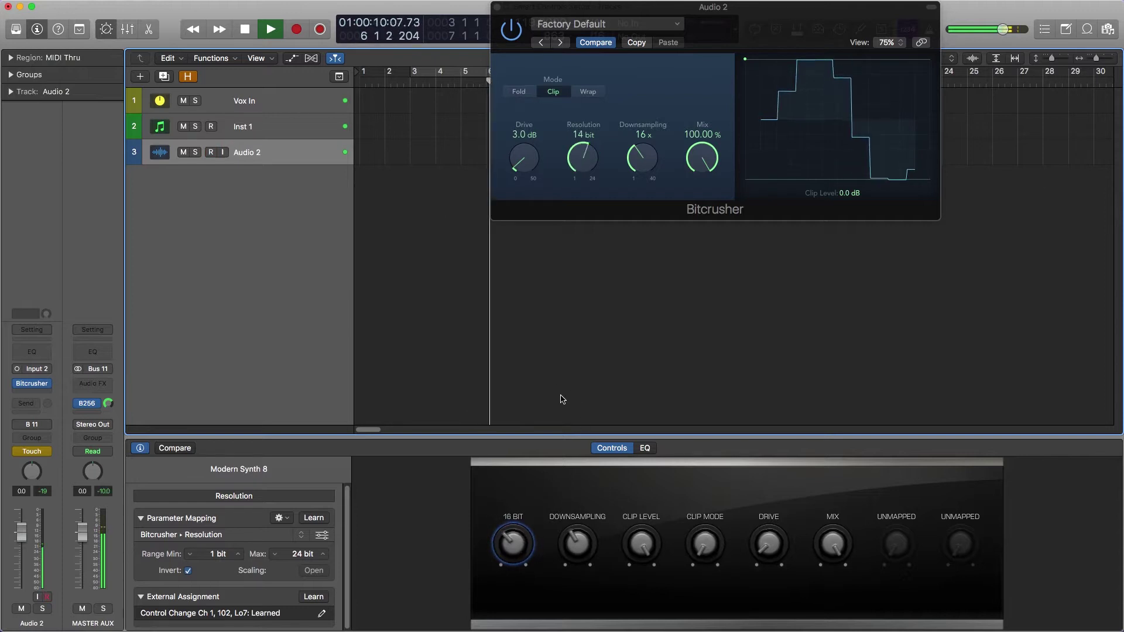
{"action": "mouse_move", "coordinate": [581, 551]}
{"action": "left_mouse_down"}
{"action": "mouse_move", "coordinate": [577, 521]}
{"action": "mouse_move", "coordinate": [584, 537]}
{"action": "left_mouse_up"}
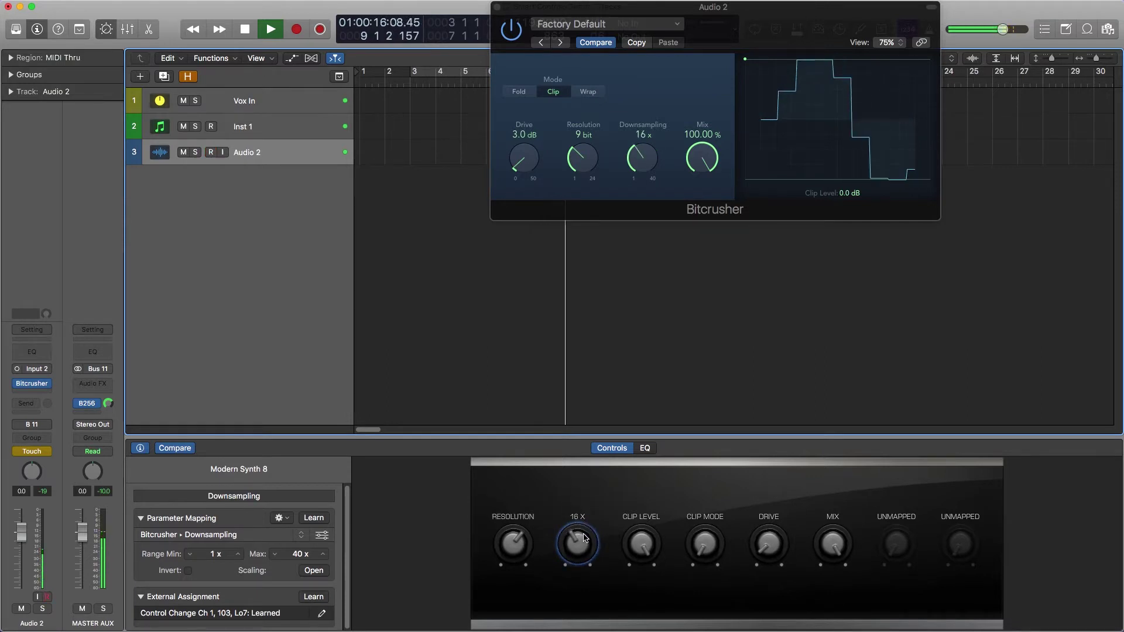
{"action": "key", "text": "space"}
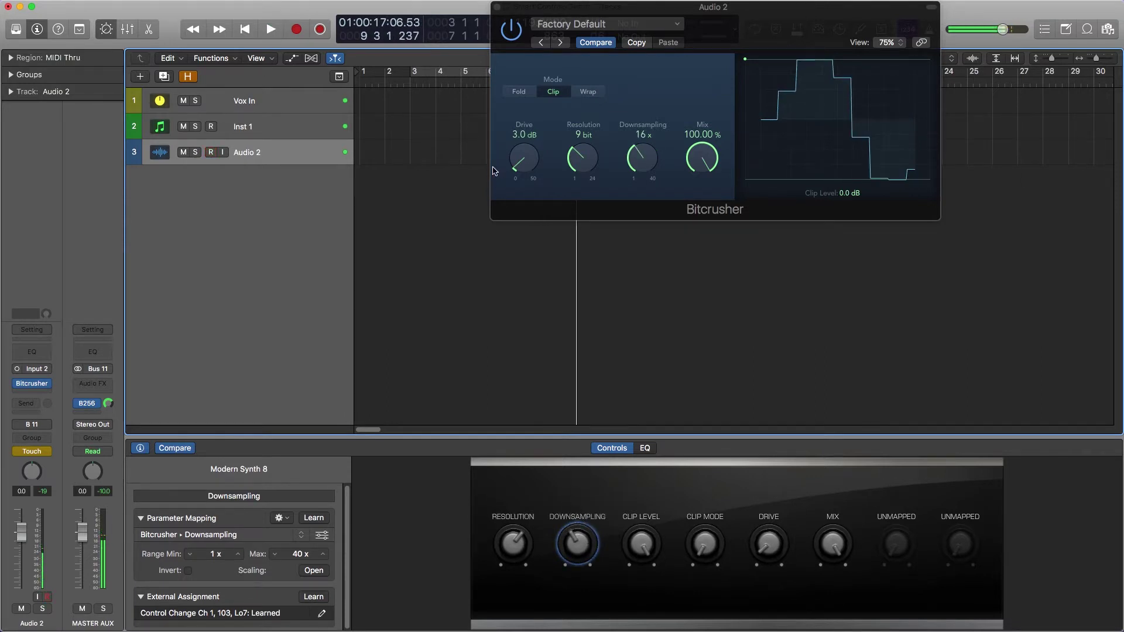
{"action": "left_click", "coordinate": [501, 7]}
{"action": "key", "text": "ctrl+r"}
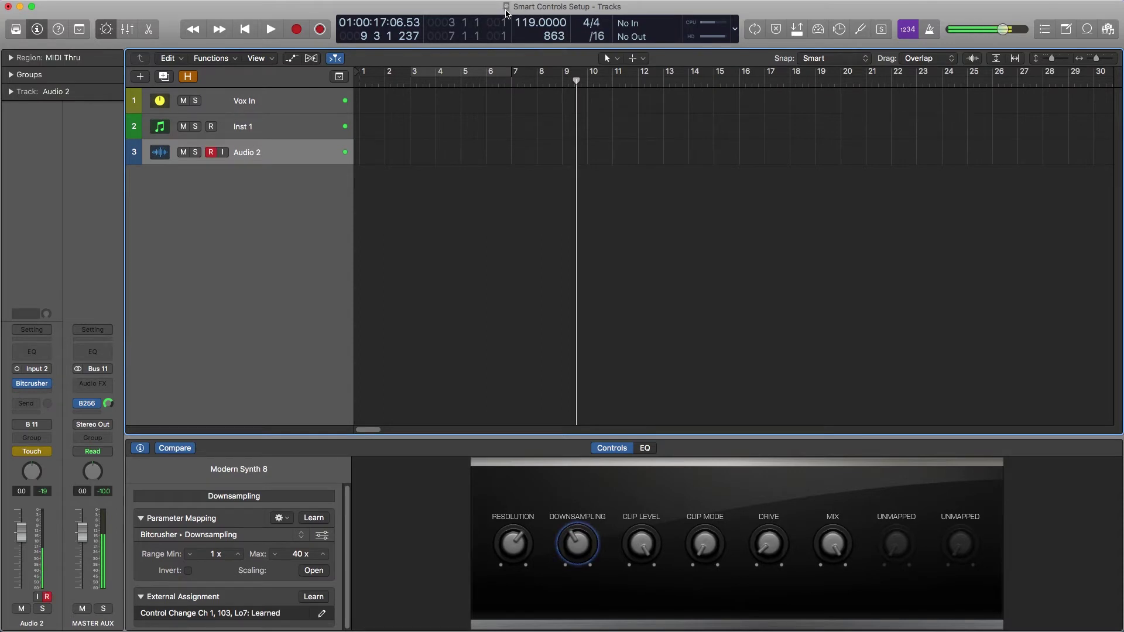
Set Audio 2's automation back to Read and show the automation lanes
{"action": "left_click", "coordinate": [48, 445]}
{"action": "left_click", "coordinate": [59, 438]}
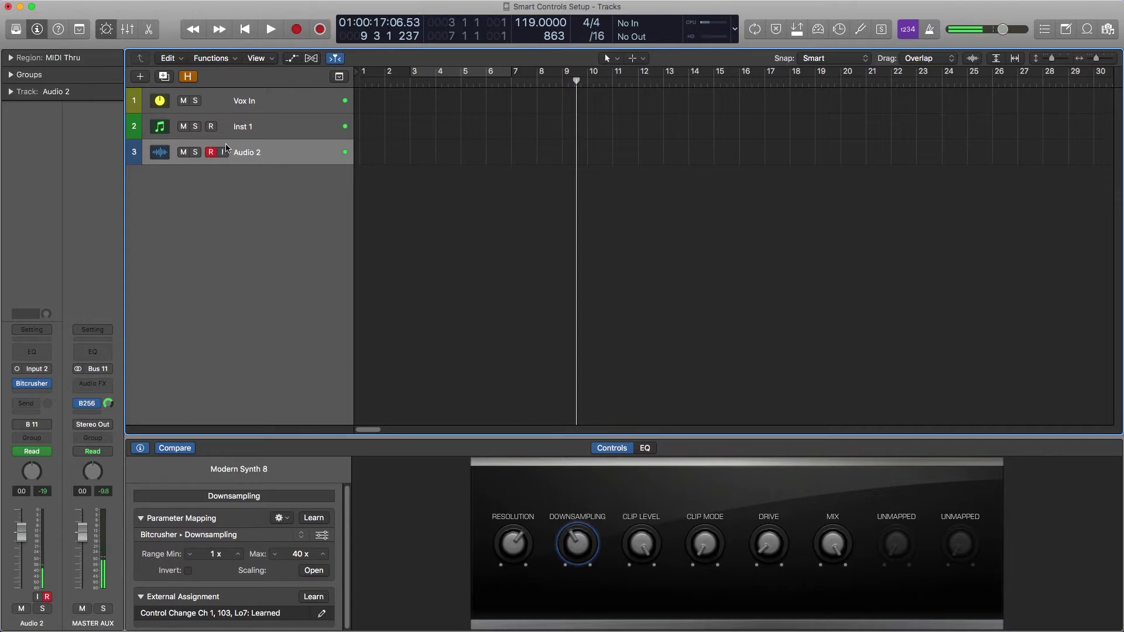
{"action": "key", "text": "a"}
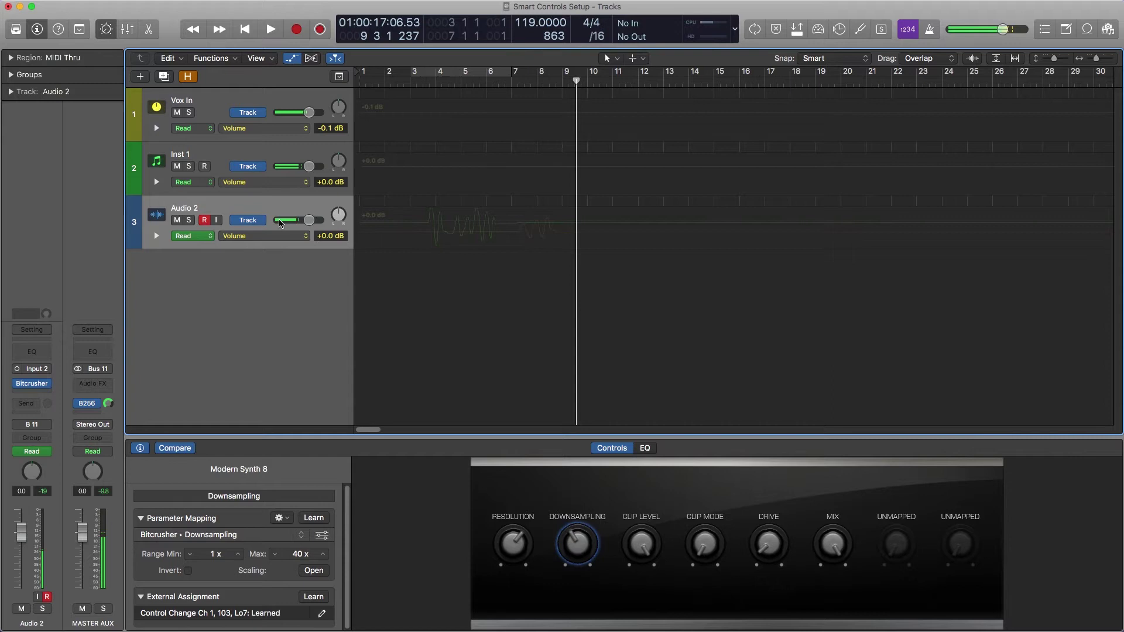
Show the Smart Controls Resolution automation in Audio 2's lane and hide the Smart Controls pane
{"action": "left_click", "coordinate": [285, 236]}
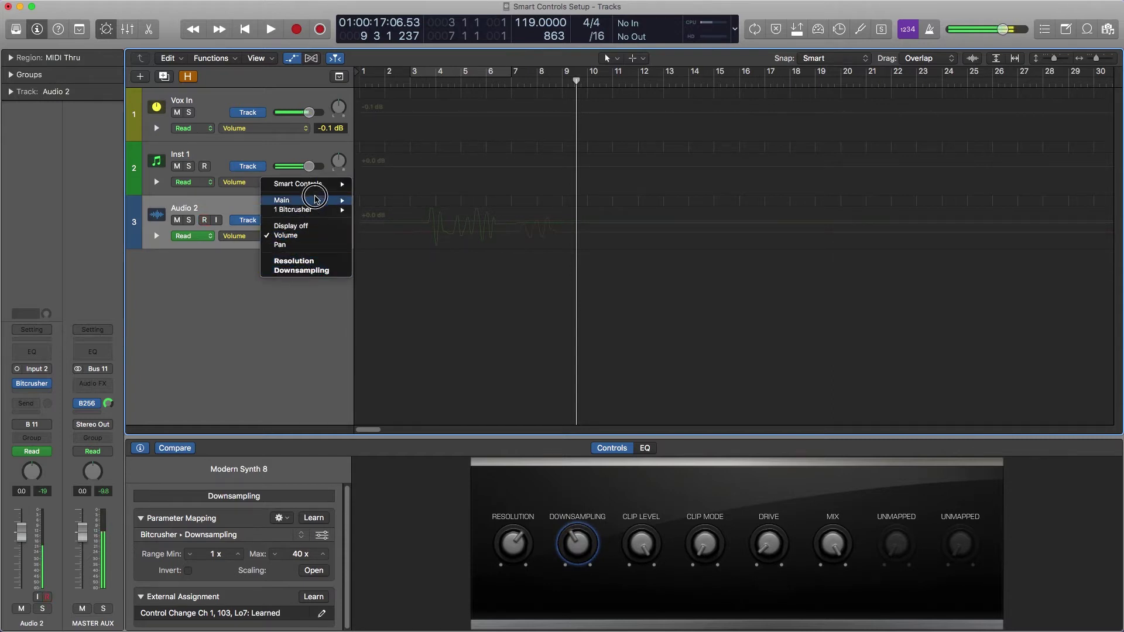
{"action": "mouse_move", "coordinate": [317, 187]}
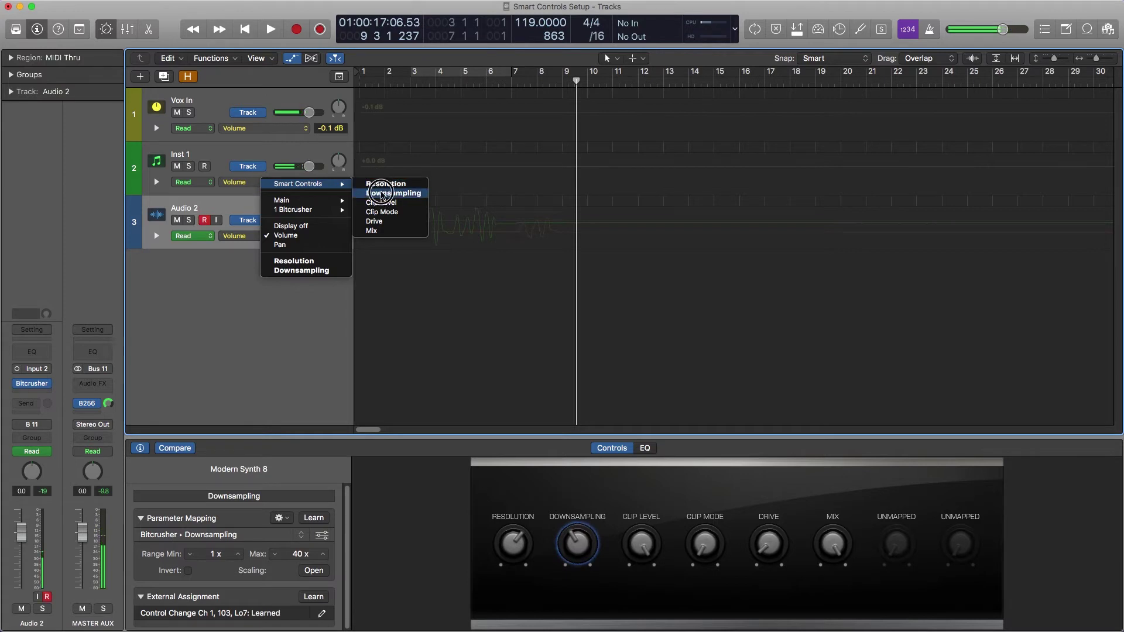
{"action": "left_click", "coordinate": [381, 185]}
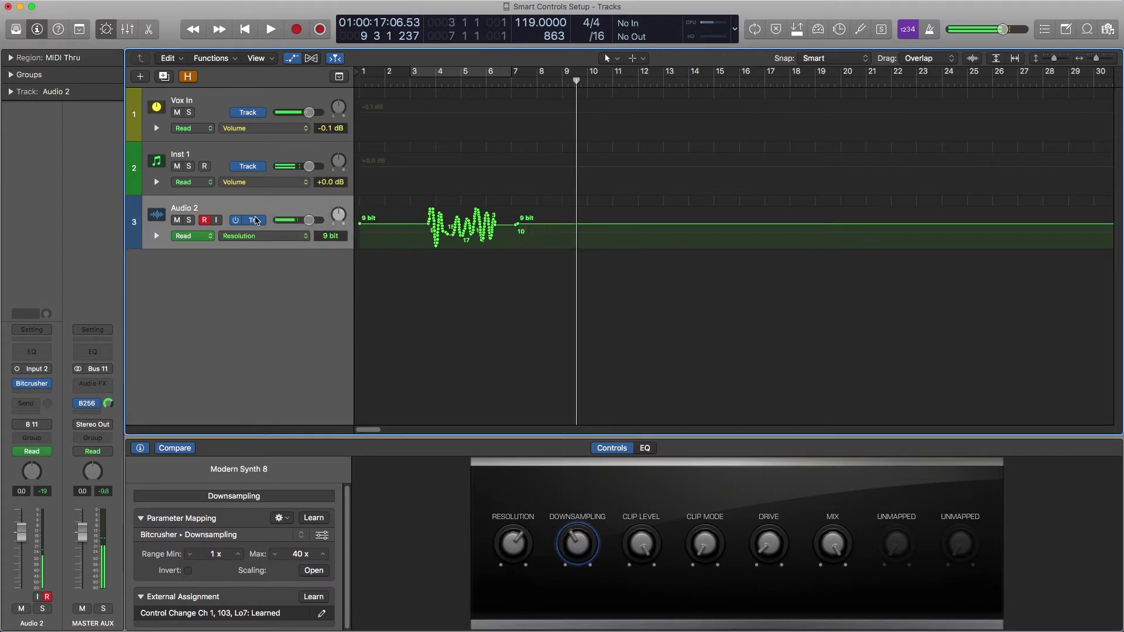
{"action": "left_click", "coordinate": [243, 236]}
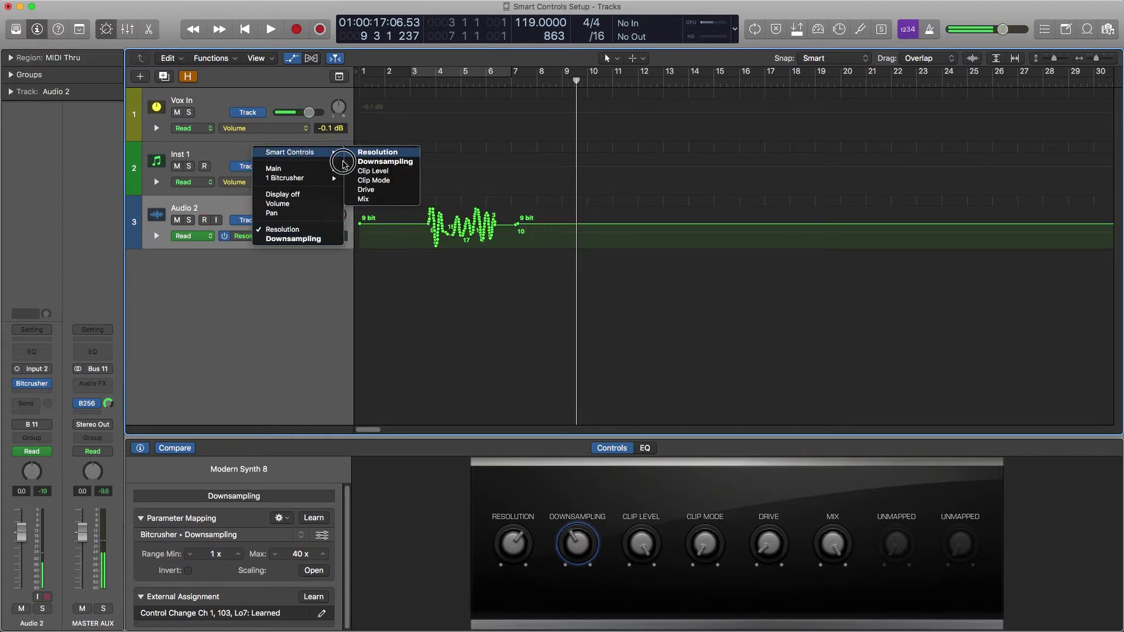
{"action": "left_click", "coordinate": [430, 195]}
{"action": "key", "text": "b"}
{"action": "key", "text": "alt+r"}
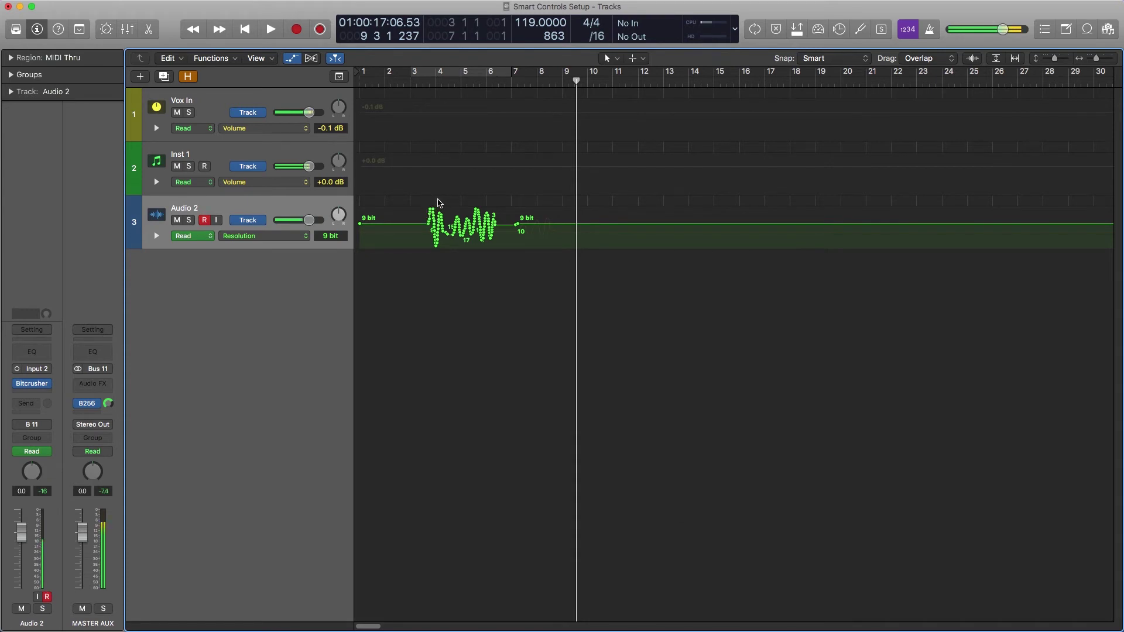
Drag the Resolution automation points right so the curve peaks at 20 around bar 6
{"action": "left_click_drag", "start_coordinate": [430, 222], "coordinate": [565, 226]}
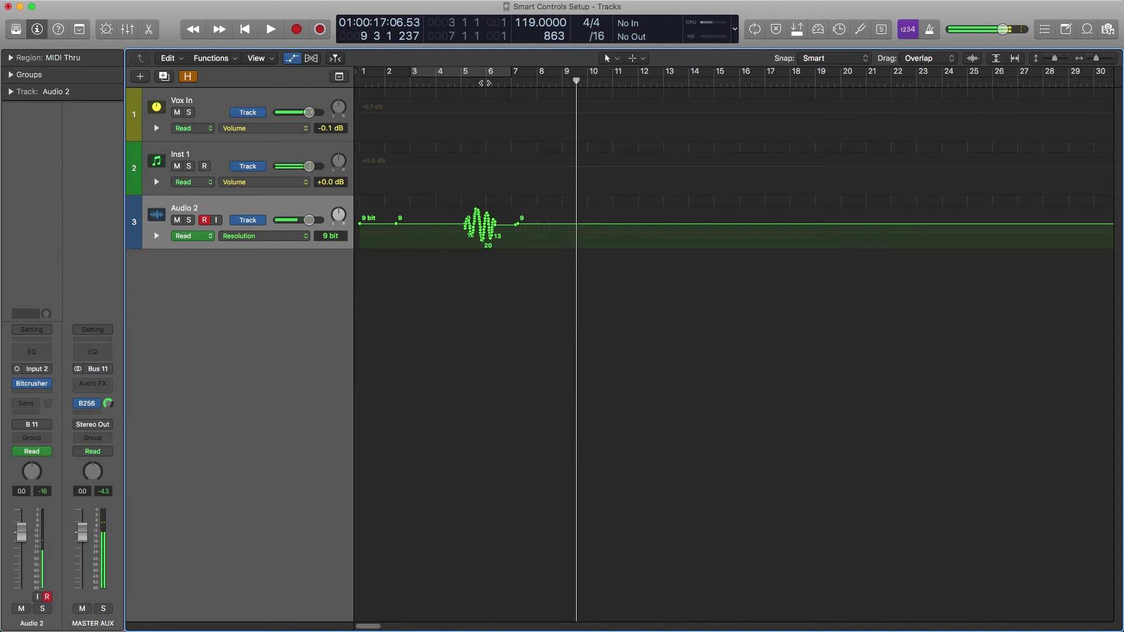
{"action": "key", "text": "alt+r"}
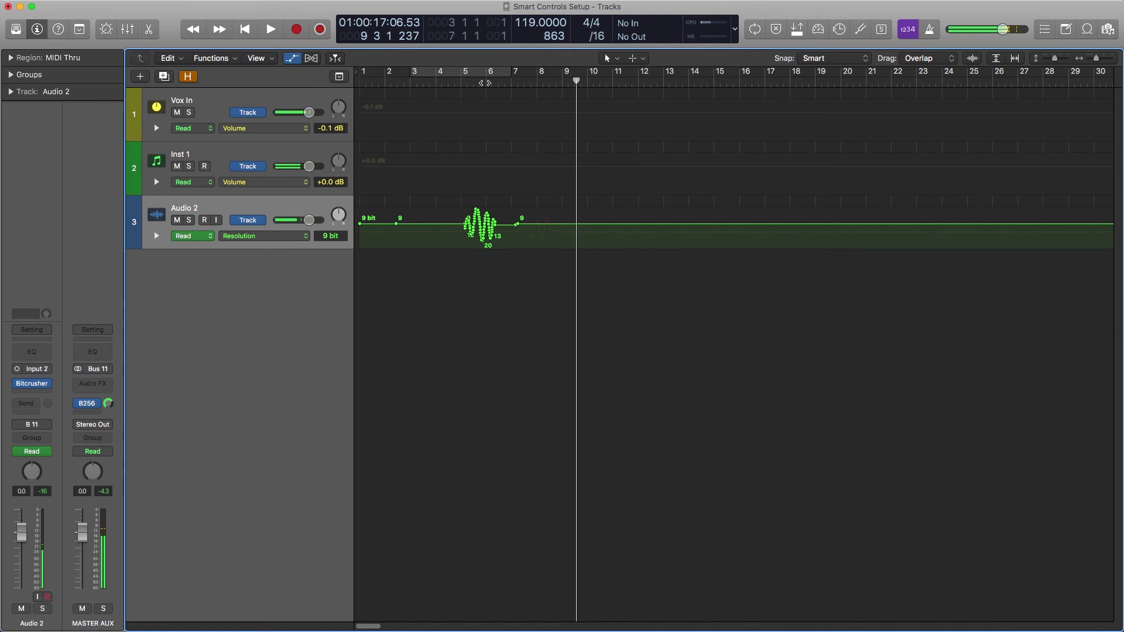